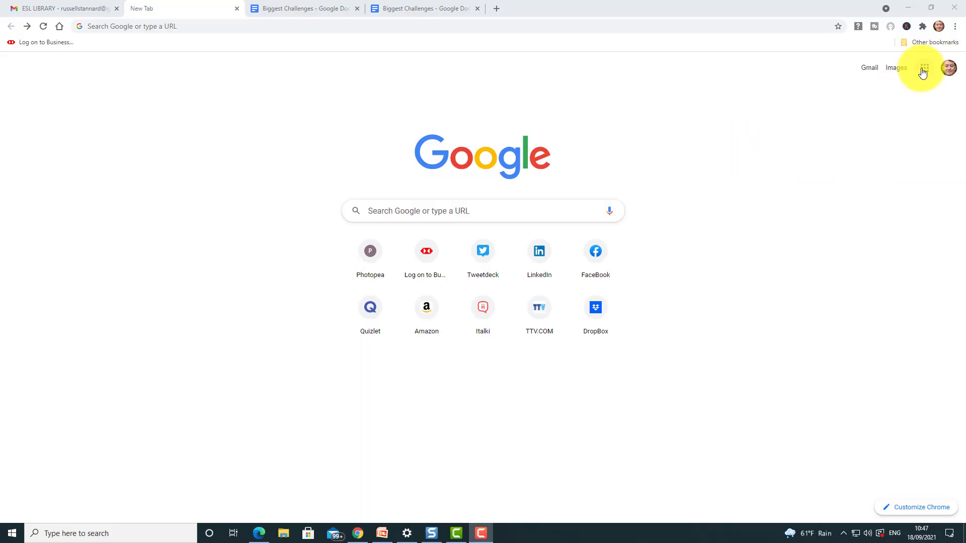
Open the Biggest Challenges document from Google Drive and look through its two-column table of contributions
left_click(924, 68)
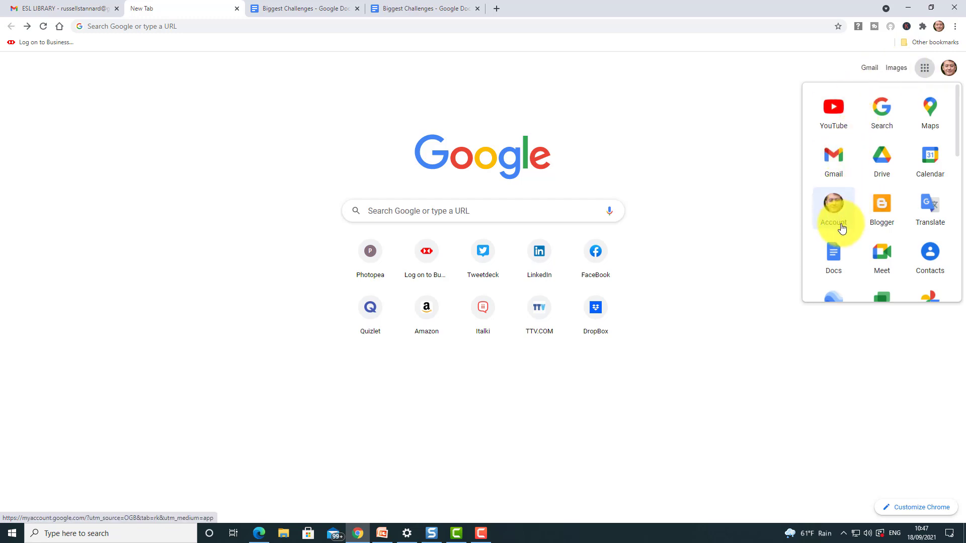
left_click(878, 158)
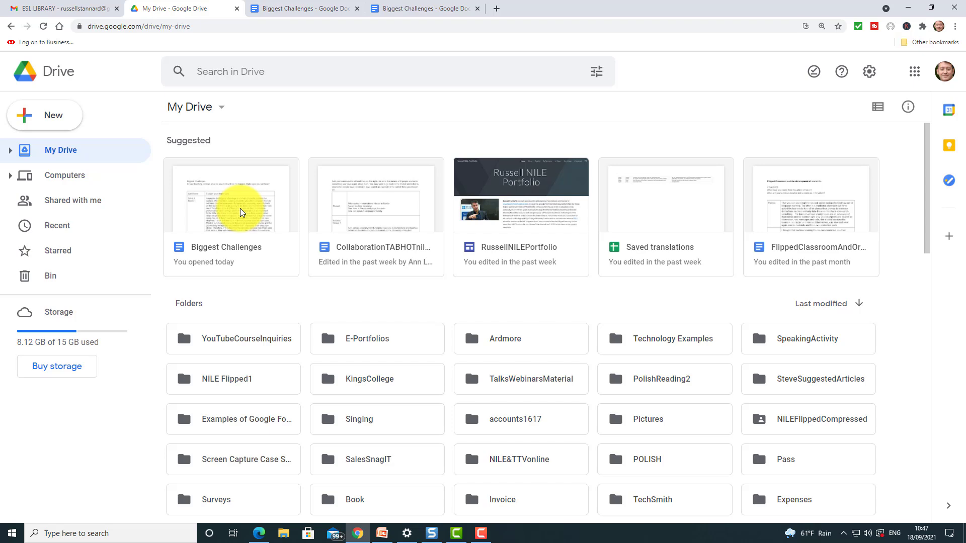
double_click(240, 212)
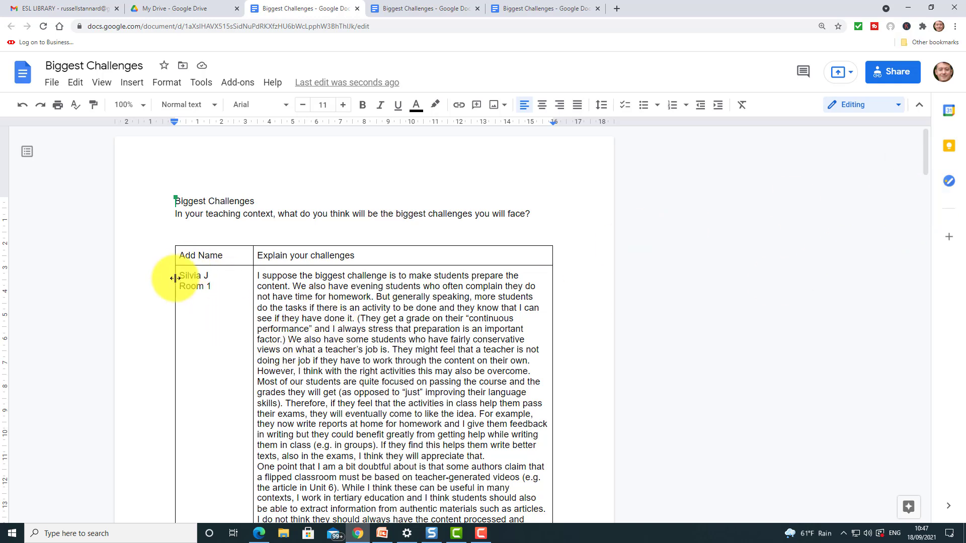
left_click_drag(927, 144, 924, 182)
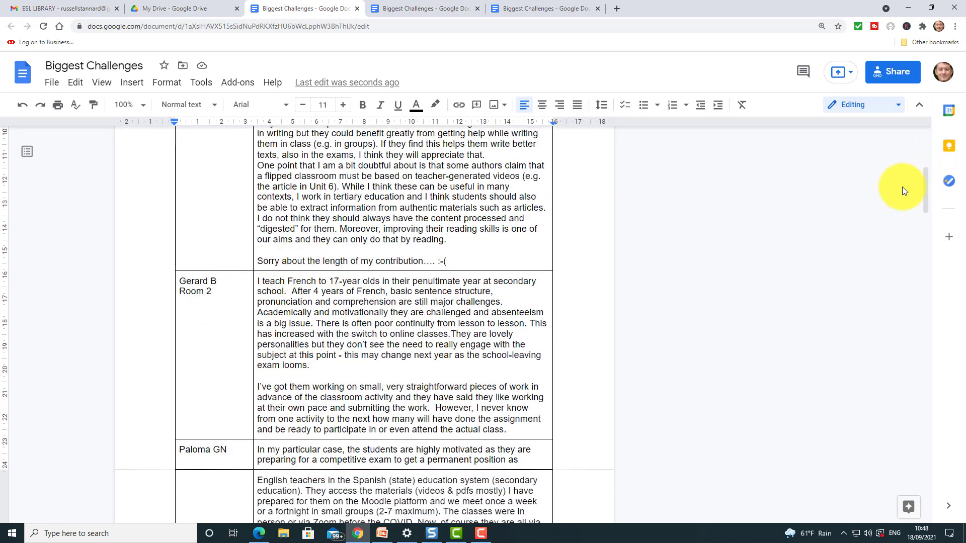
left_click_drag(923, 200, 919, 153)
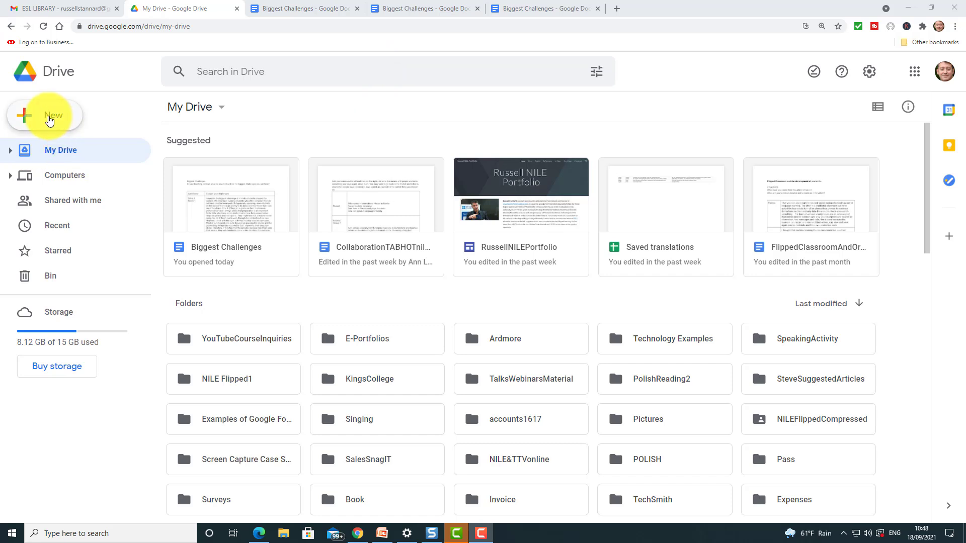
Create a new blank Google Docs document from My Drive and name it NameYourDocument
left_click(49, 120)
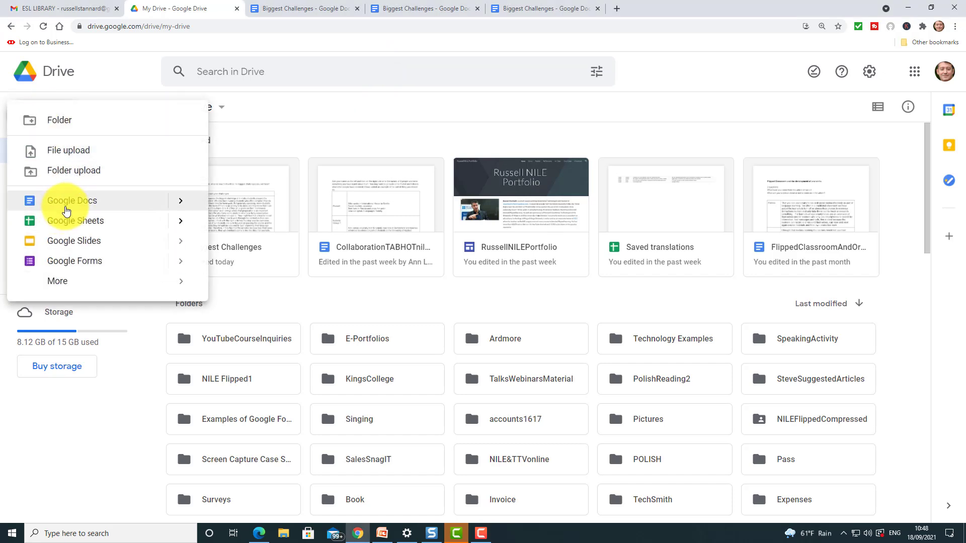
mouse_move(121, 201)
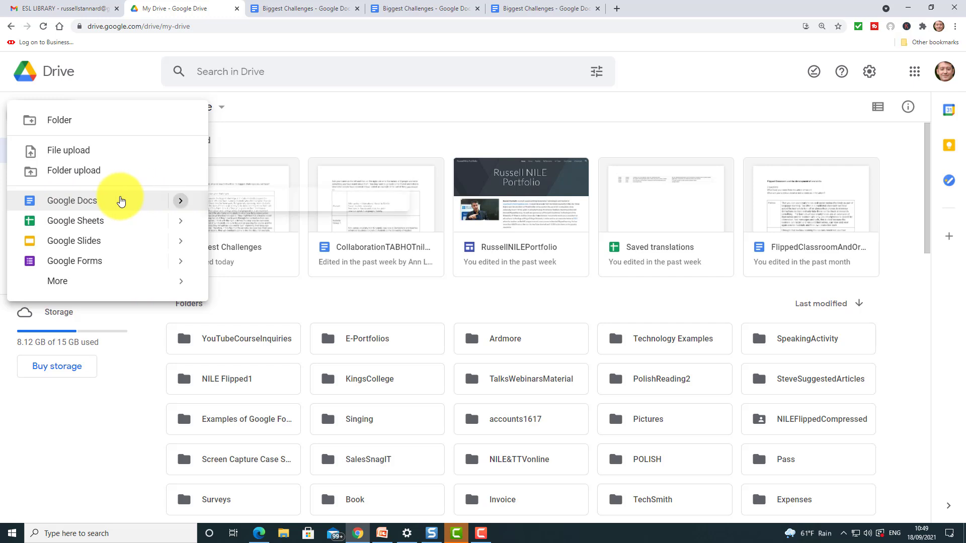
left_click(260, 209)
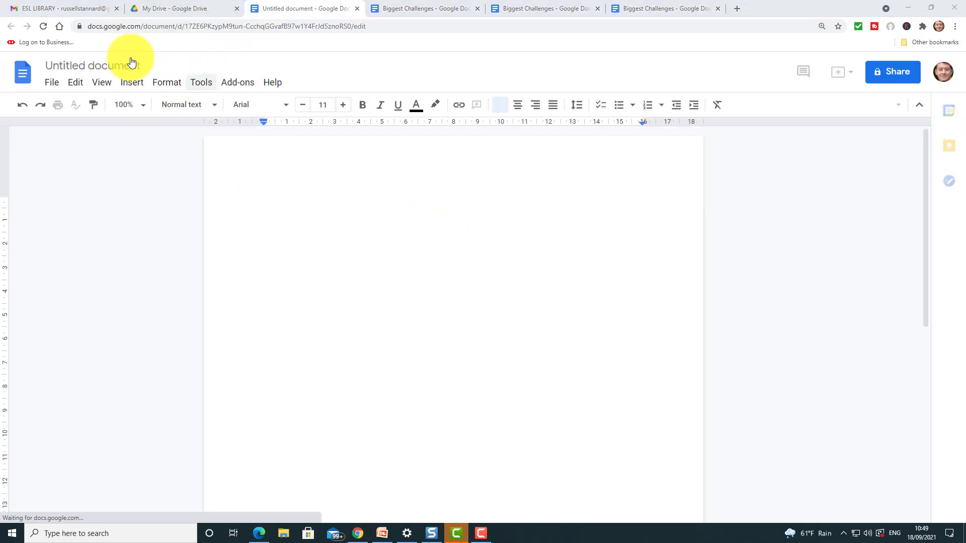
left_click(127, 63)
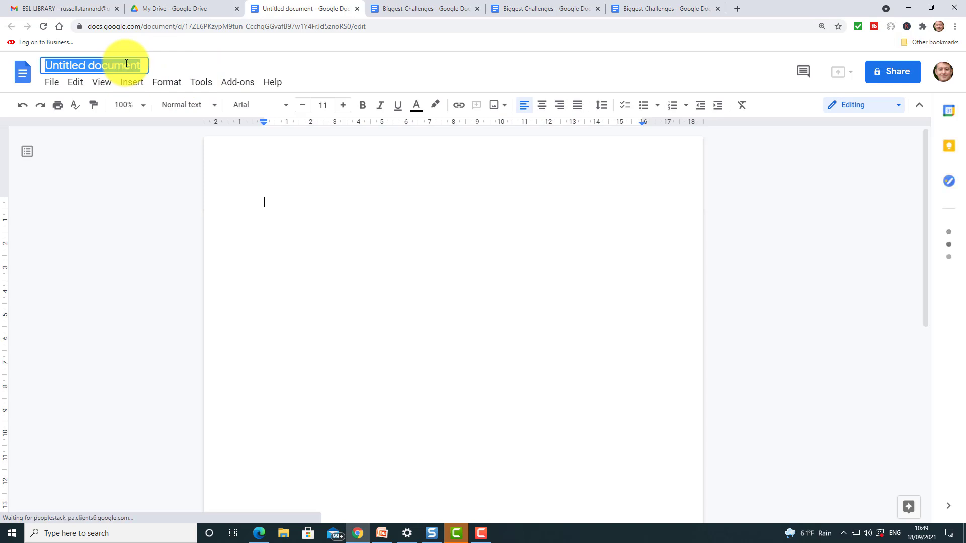
type("NameYou")
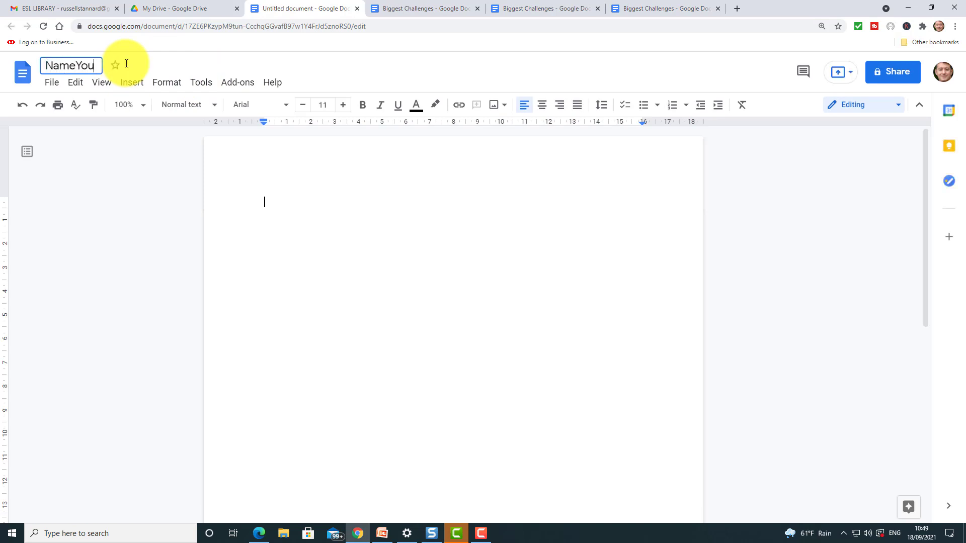
type("rDocum")
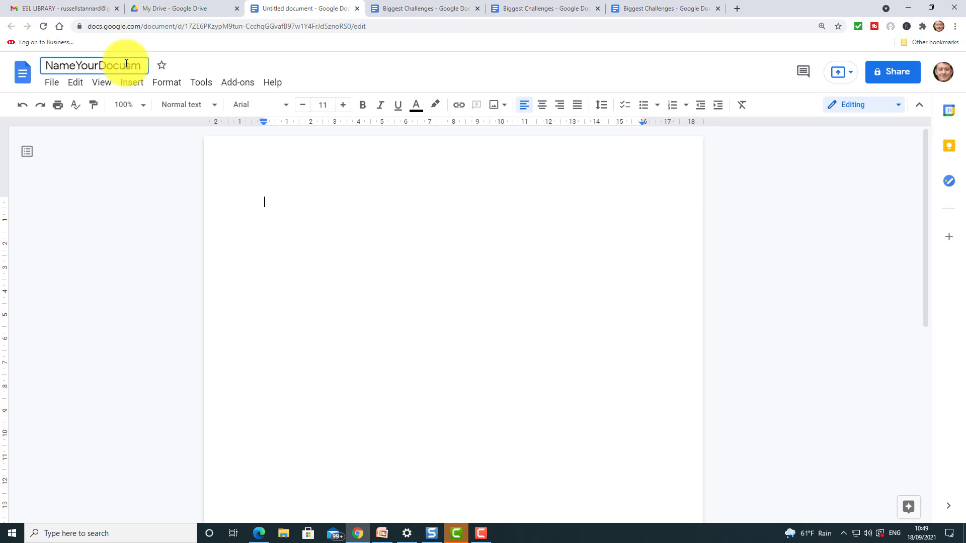
type("ent")
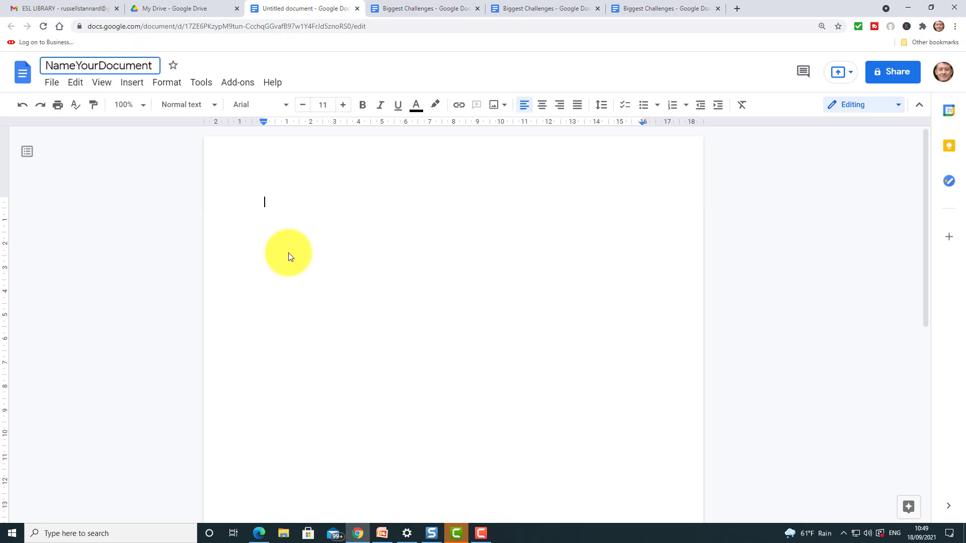
Write the question "What do you think of the Flipped Classroom as a teaching method?" at the start of the page
left_click(277, 201)
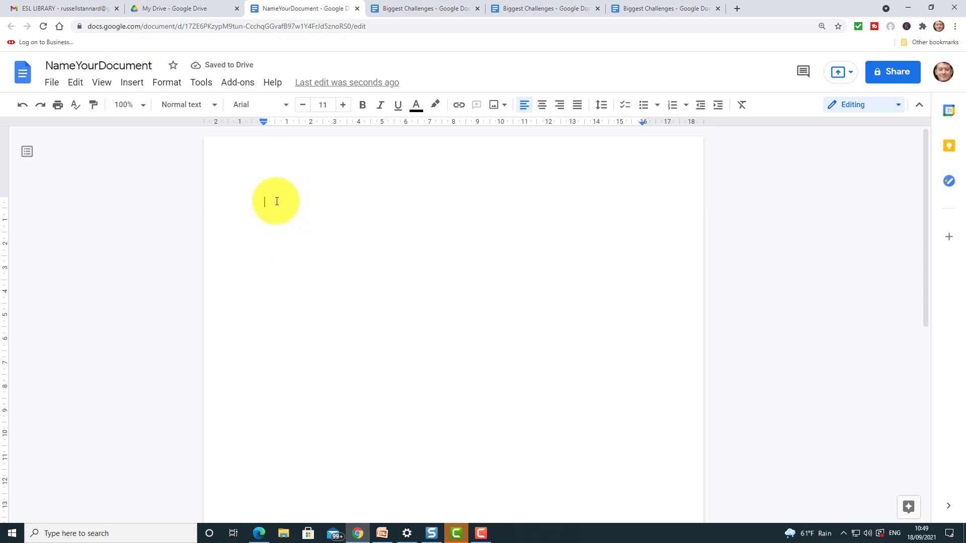
type("What do you think of the Flipped Classroom as a teaching method?")
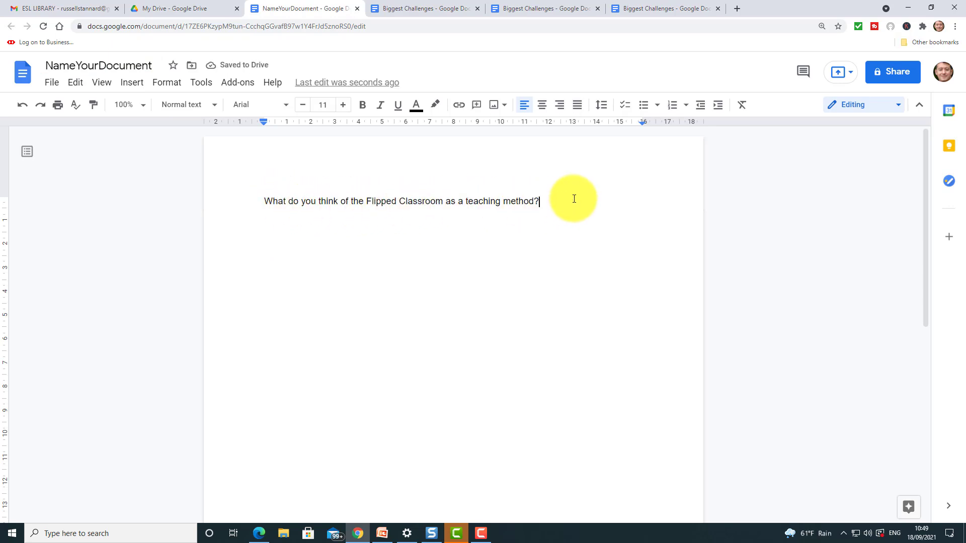
key("Return")
Insert a table with two columns and five rows below the question
left_click(131, 84)
mouse_move(142, 125)
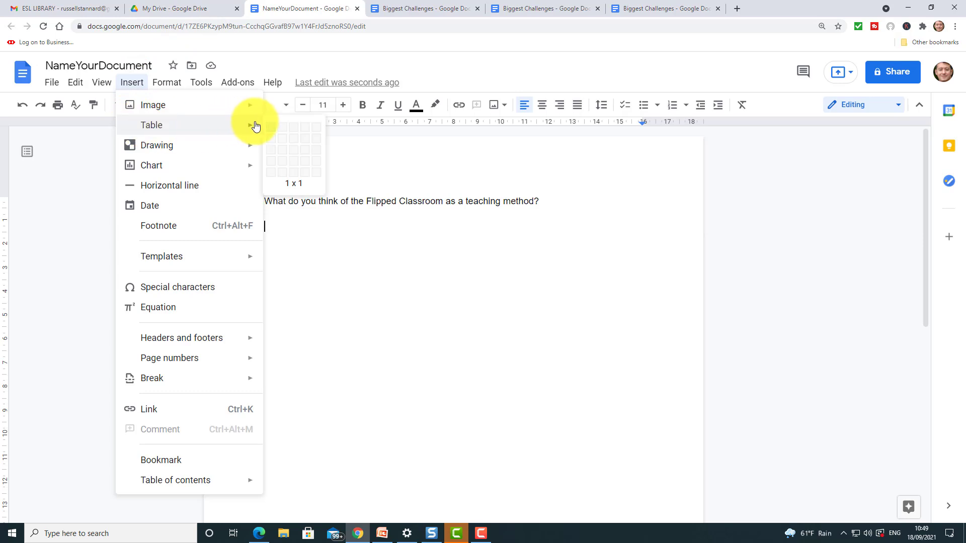
left_click(279, 173)
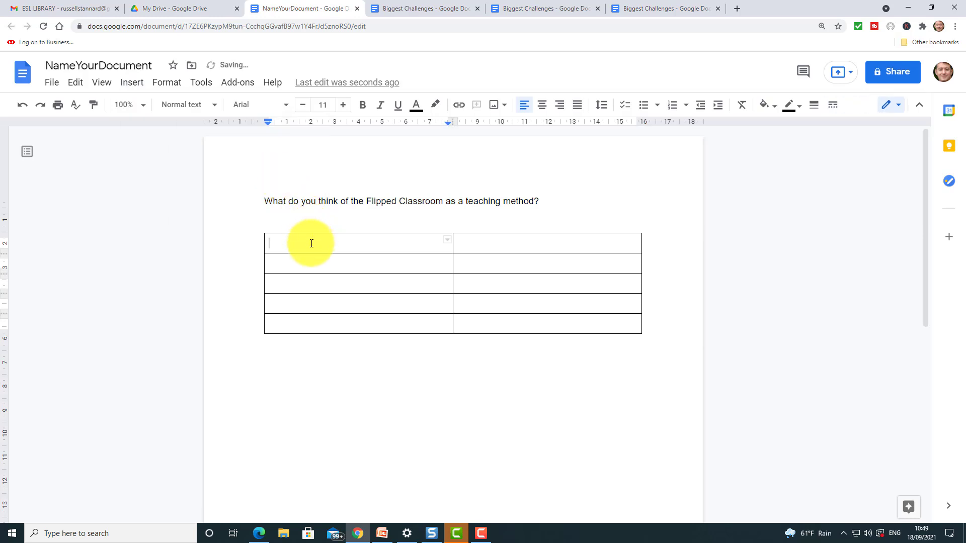
Enter "Name of group" as the heading of the table's first column
type("Name of gropu")
key("BackSpace")
key("BackSpace")
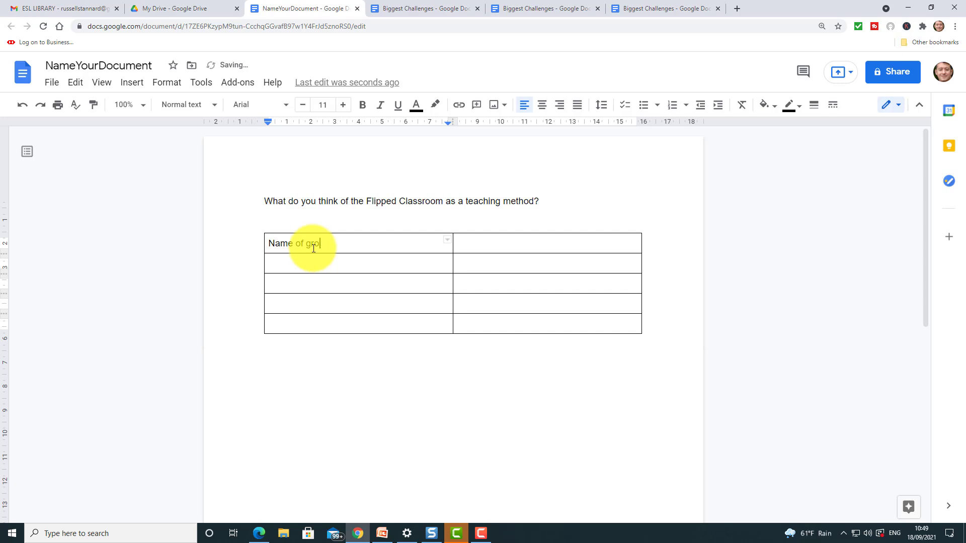
type("up")
Number the four rows under the Name of group heading 1, 2, 3 and 4
left_click(319, 261)
type("1")
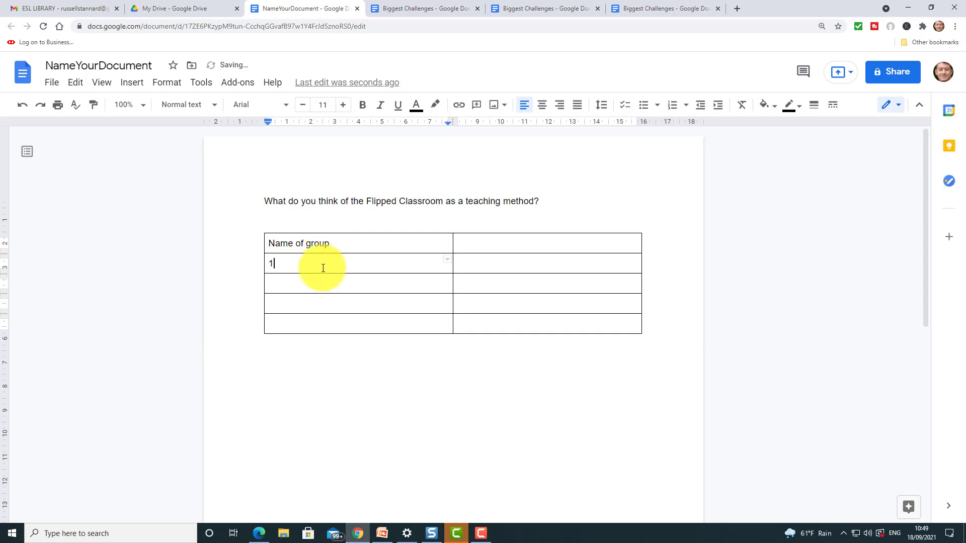
left_click(288, 286)
type("2")
left_click(280, 303)
type("3")
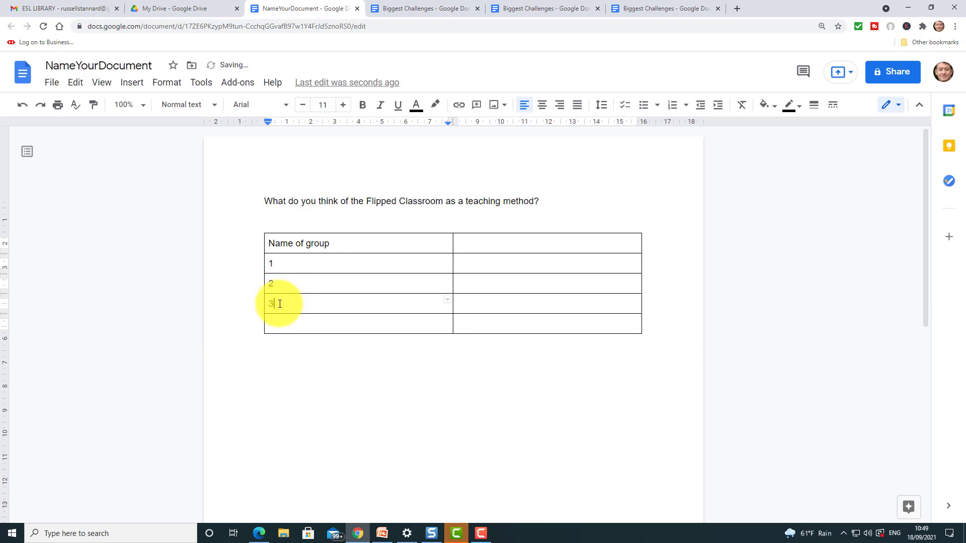
double_click(279, 326)
type("4")
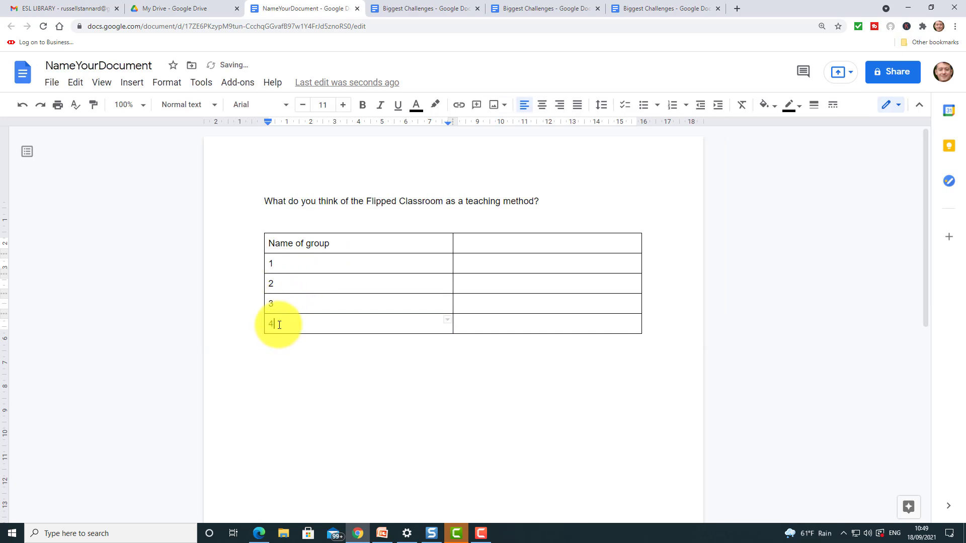
Narrow the table's first column and enter "Ideas" as the heading of the second column
left_click_drag(454, 243, 373, 243)
left_click(445, 239)
double_click(448, 237)
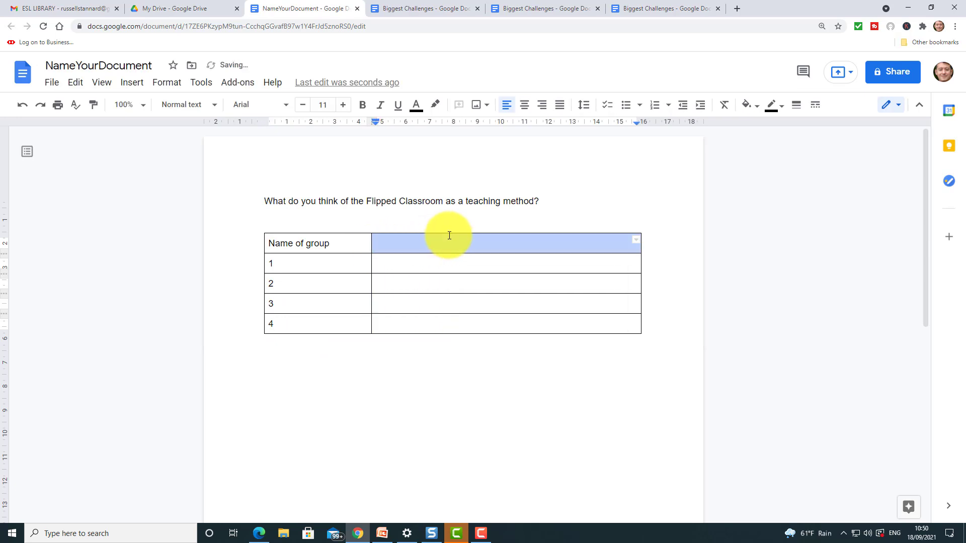
type("Ideaa")
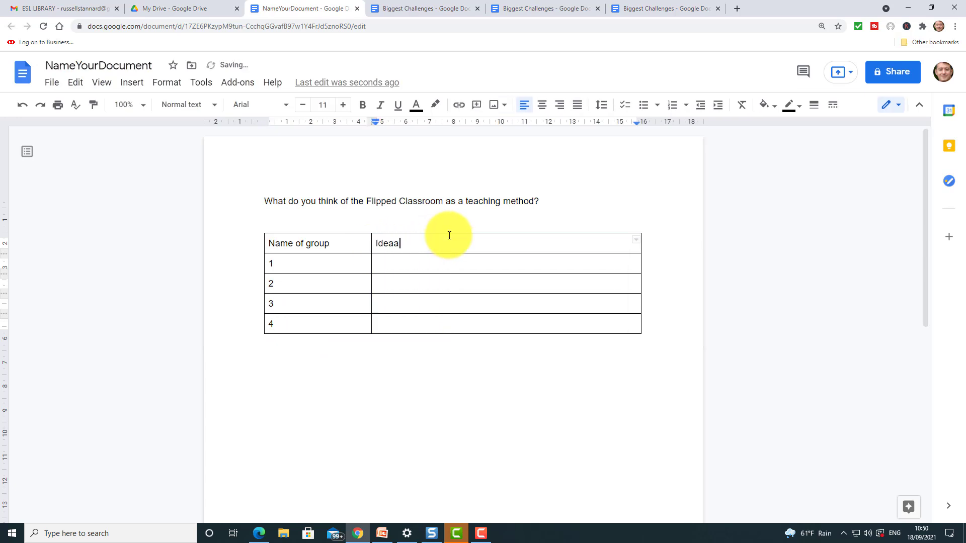
key("BackSpace")
type("s")
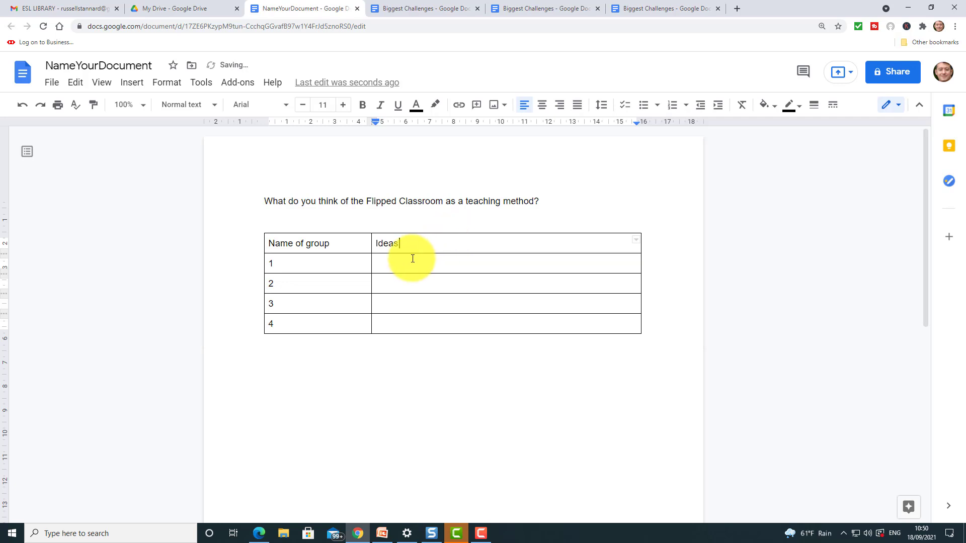
Enlarge the row for group 1 by adding about seven blank lines in its Ideas cell
left_click(412, 258)
key("Return")
key("Return")
key("Return")
key("Return")
key("Return")
key("Return")
key("Return")
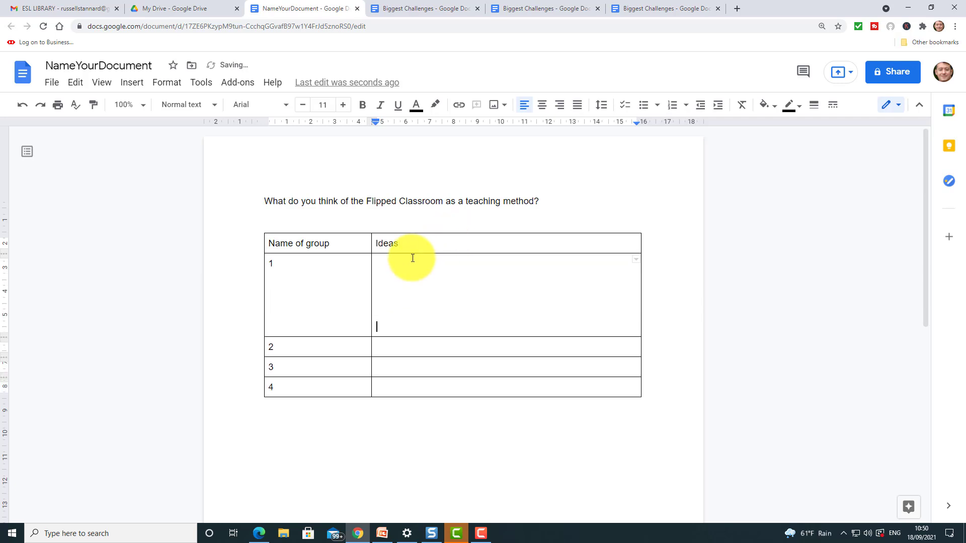
Enlarge the row for group 2 with about six blank lines in its Ideas cell
left_click(383, 361)
key("Return")
key("Return")
key("Return")
key("Return")
key("Return")
key("Return")
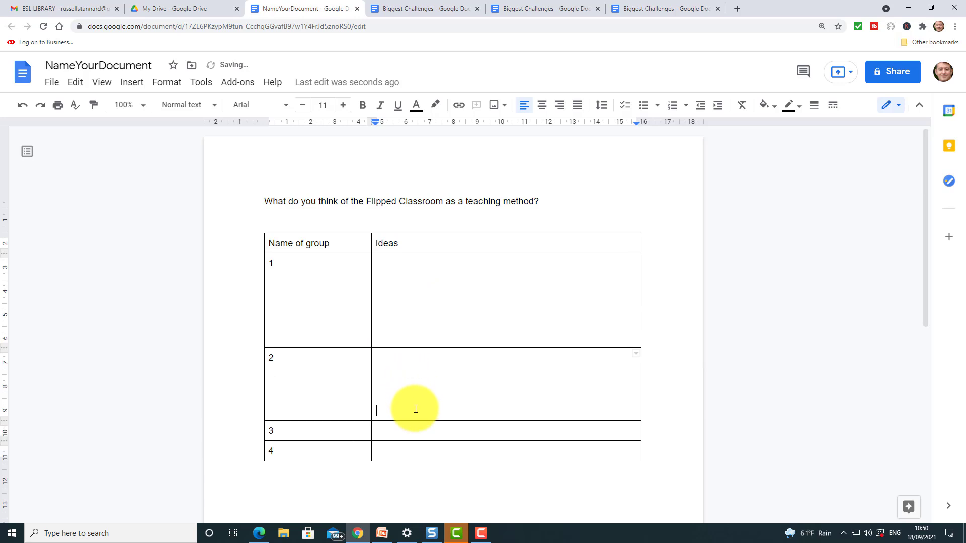
Add about five blank lines in group 3's Ideas cell to make the row taller
left_click(401, 456)
key("Return")
key("Return")
key("Return")
key("Return")
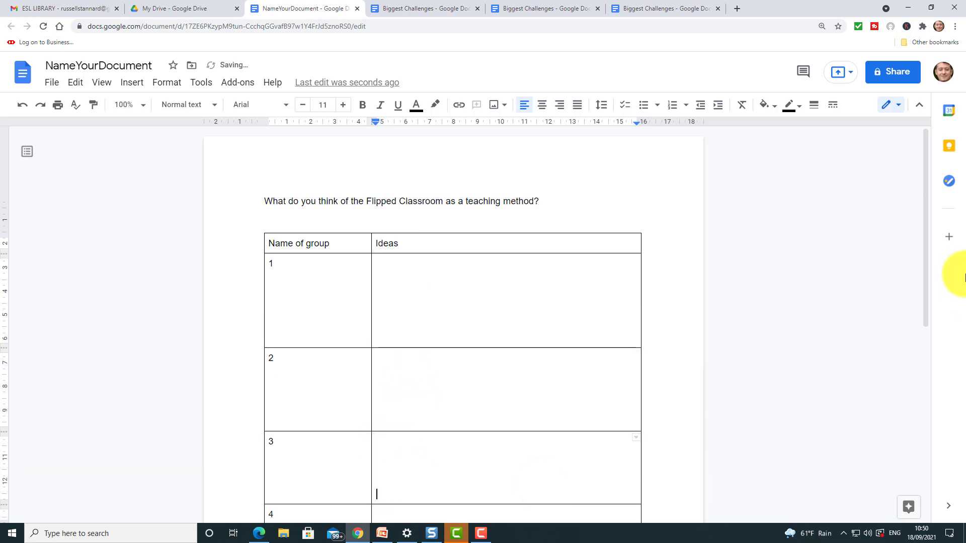
Add four blank lines in the Ideas cell of group 4 to make the row taller
scroll(925, 267, "down", 2)
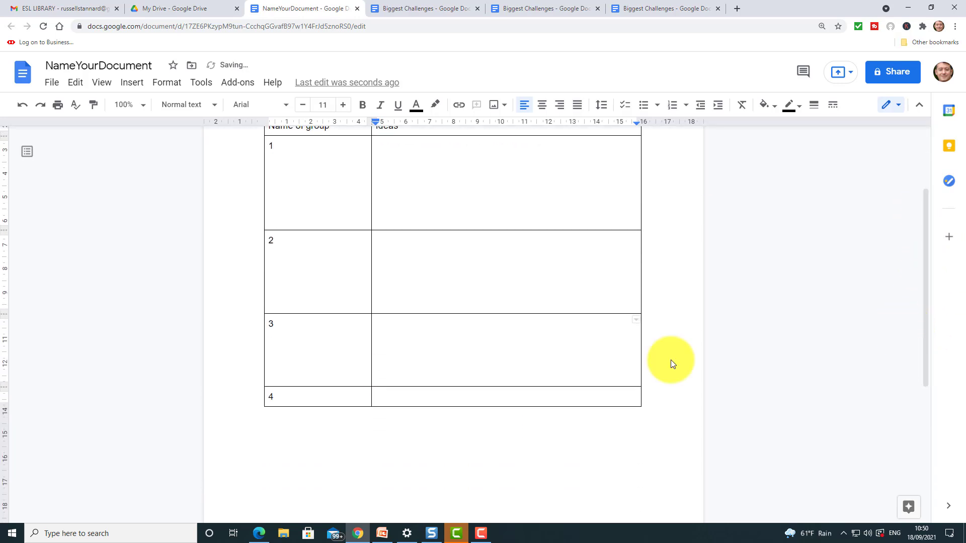
left_click(409, 396)
key("Return")
key("Return")
key("Return")
key("Return")
Extend group 3's Ideas cell with four more blank lines
left_click(397, 362)
key("Return")
key("Return")
key("Return")
key("Return")
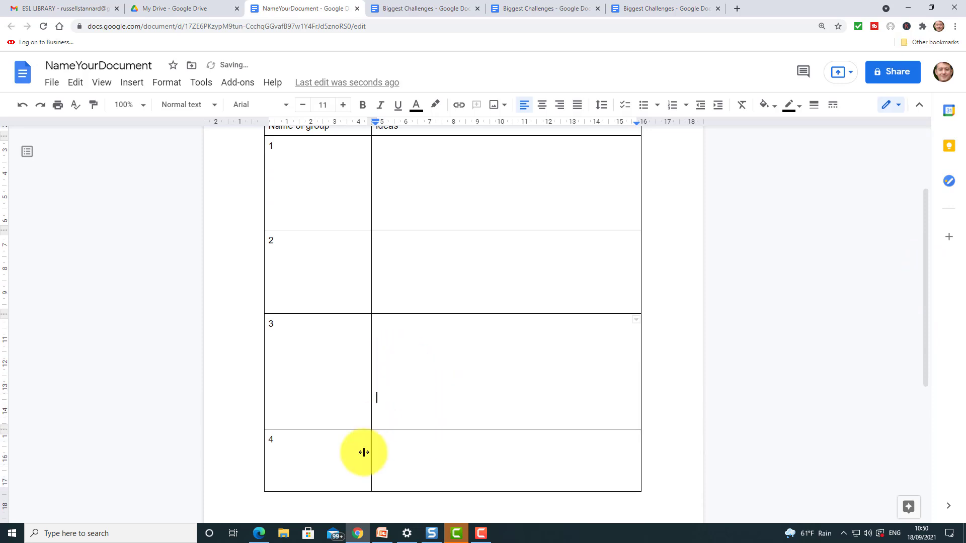
Extend group 4's Ideas cell with five more blank lines
left_click(397, 477)
key("Return")
key("Return")
key("Return")
key("Return")
key("Return")
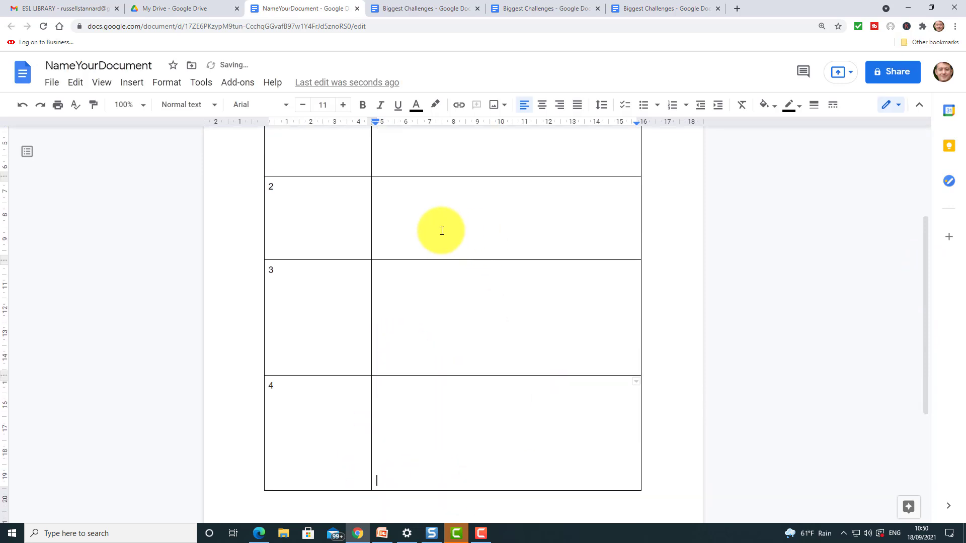
Extend group 2's Ideas cell with three more blank lines and return to the start of the document
left_click(448, 249)
key("Return")
key("Return")
key("Return")
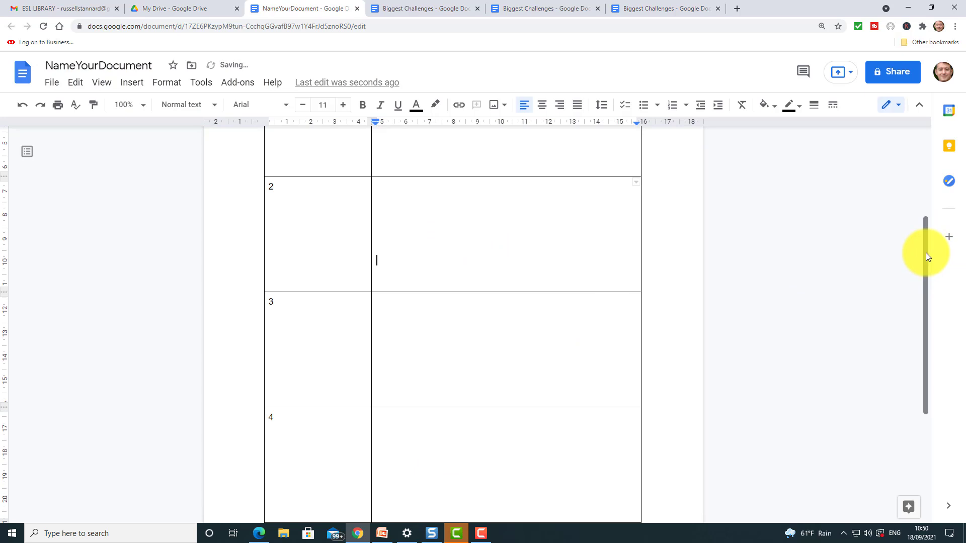
left_click_drag(926, 253, 931, 151)
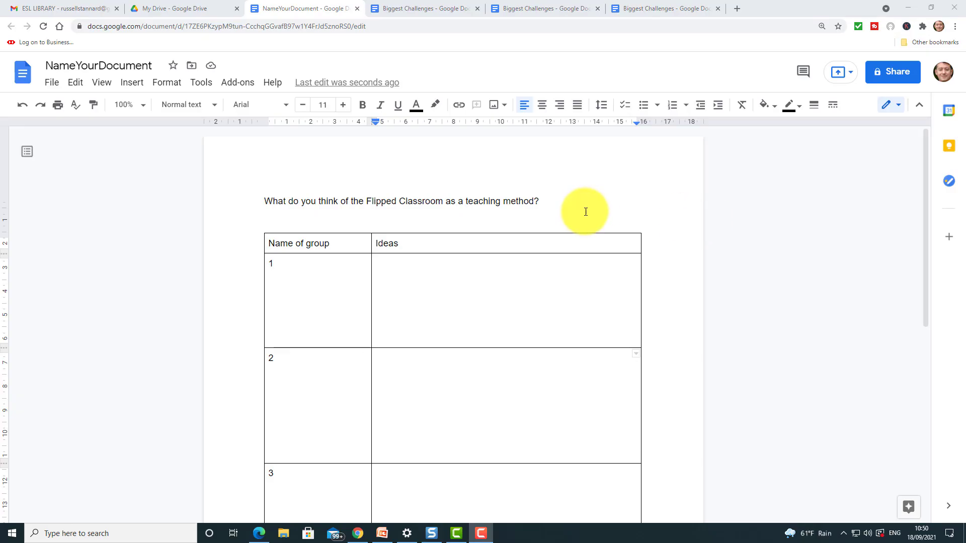
Share the document with anyone with the link, copy the link and set the link permission to Editor
left_click(894, 78)
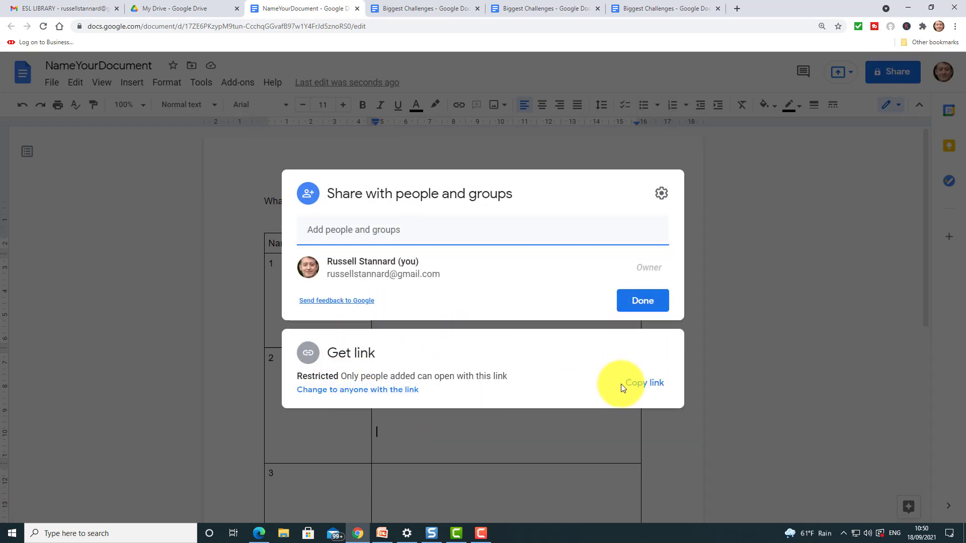
left_click(397, 391)
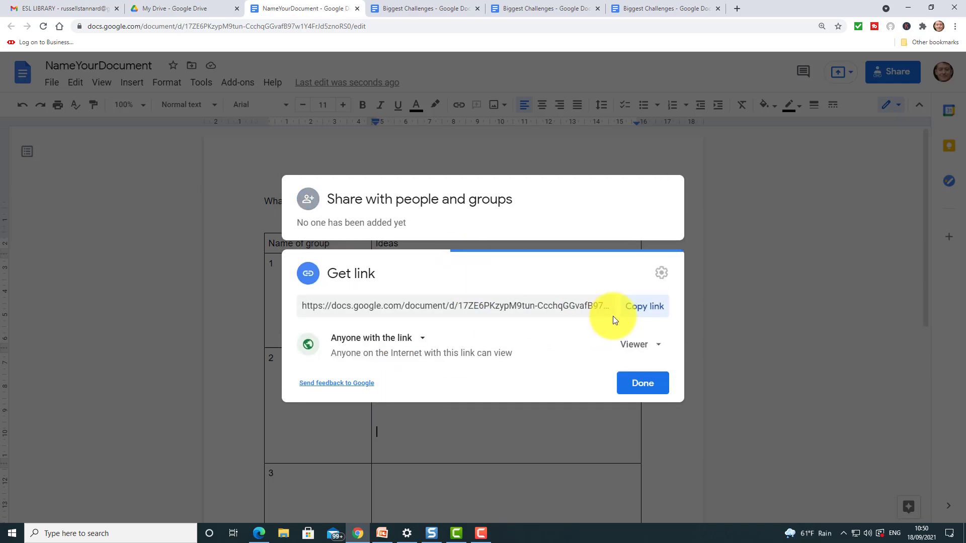
left_click(649, 307)
left_click(654, 345)
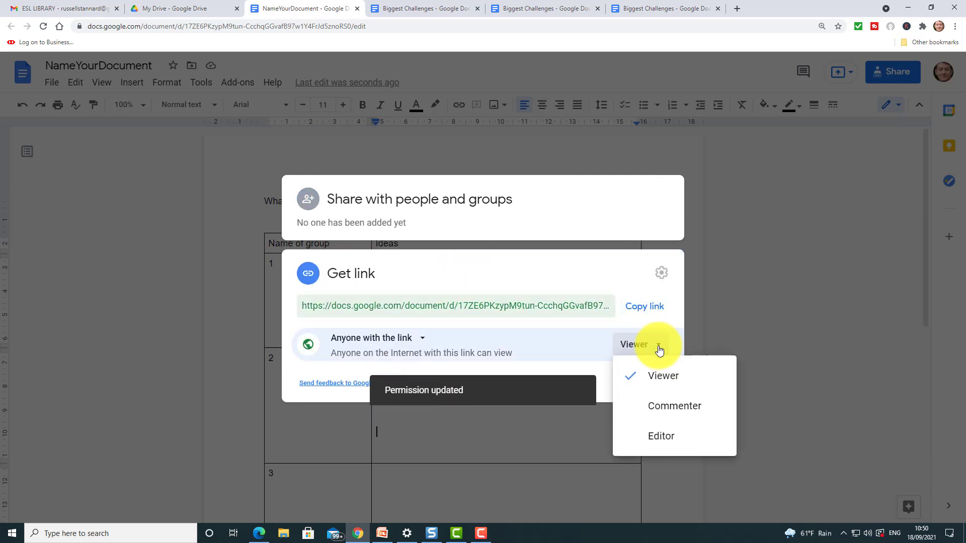
left_click(655, 441)
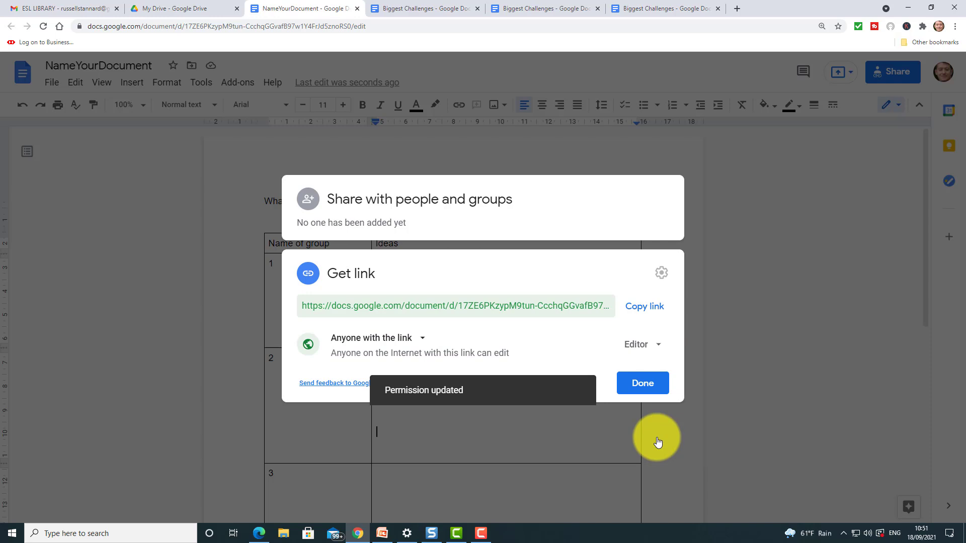
Copy the document's share link, close the sharing settings and place the cursor in the Ideas cells of groups 1 to 3
left_click(643, 307)
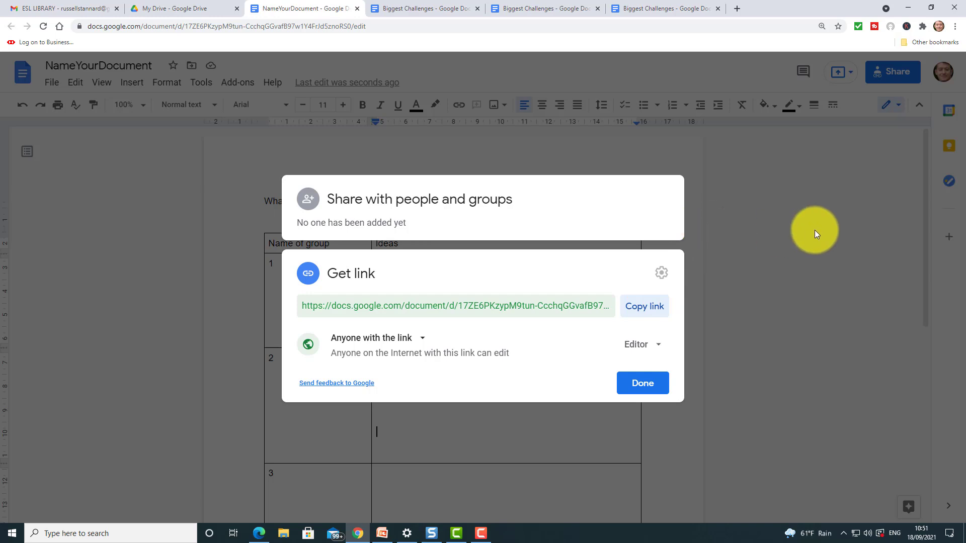
left_click(639, 380)
left_click(420, 286)
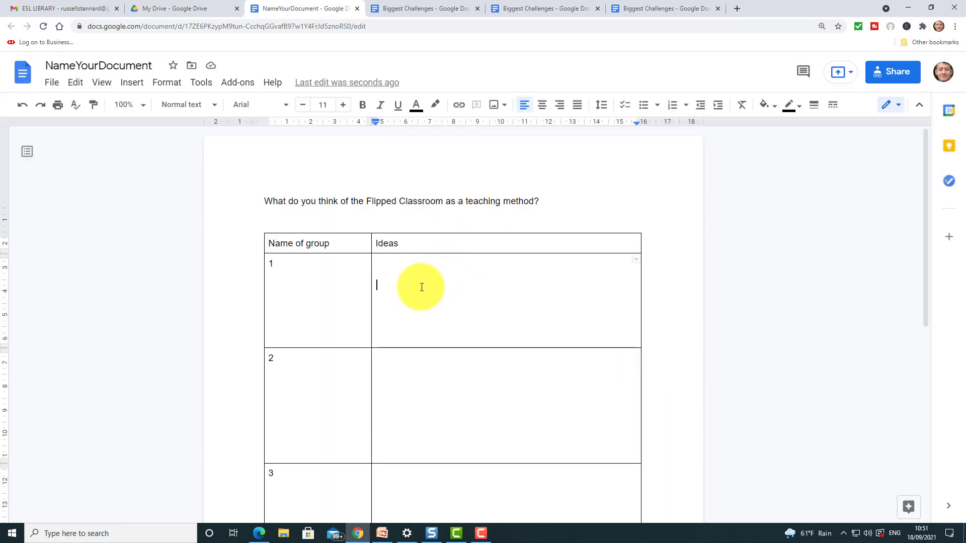
left_click(418, 377)
left_click(411, 484)
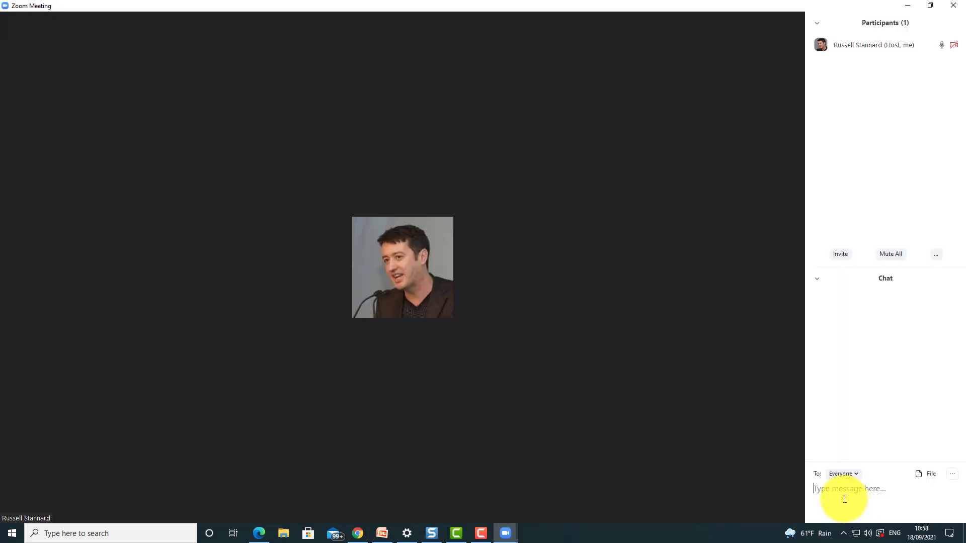
Switch to the Zoom meeting, send the copied document link to Everyone in the chat and open Breakout Rooms
key("ctrl+v")
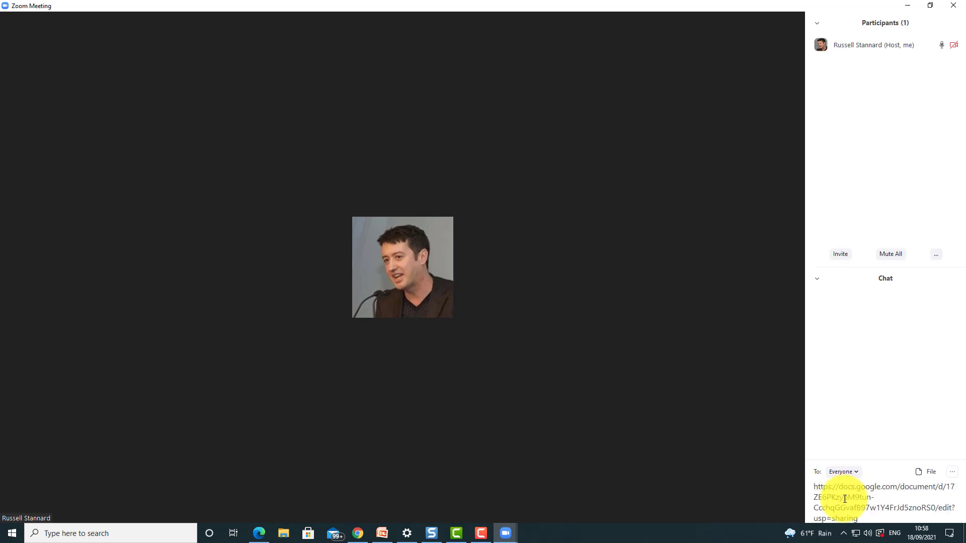
key("Return")
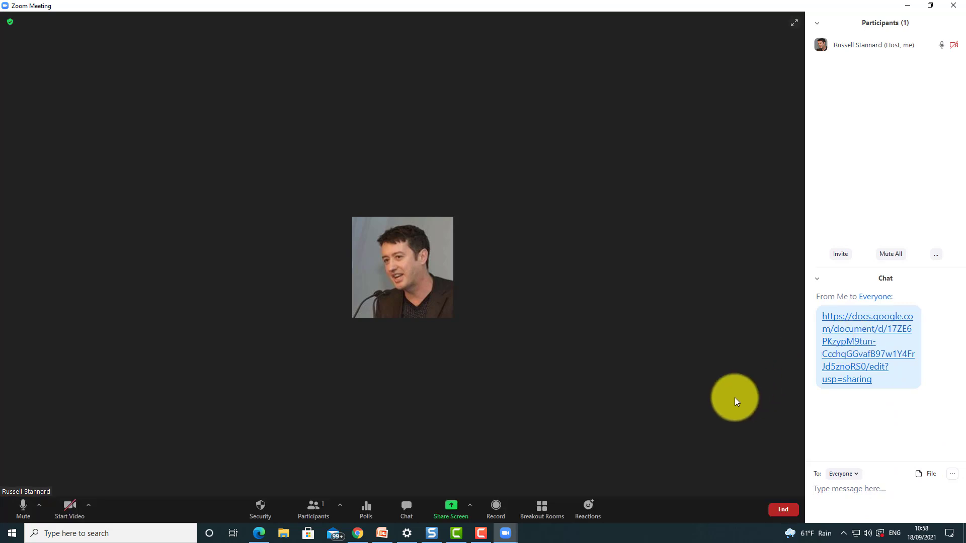
left_click(539, 509)
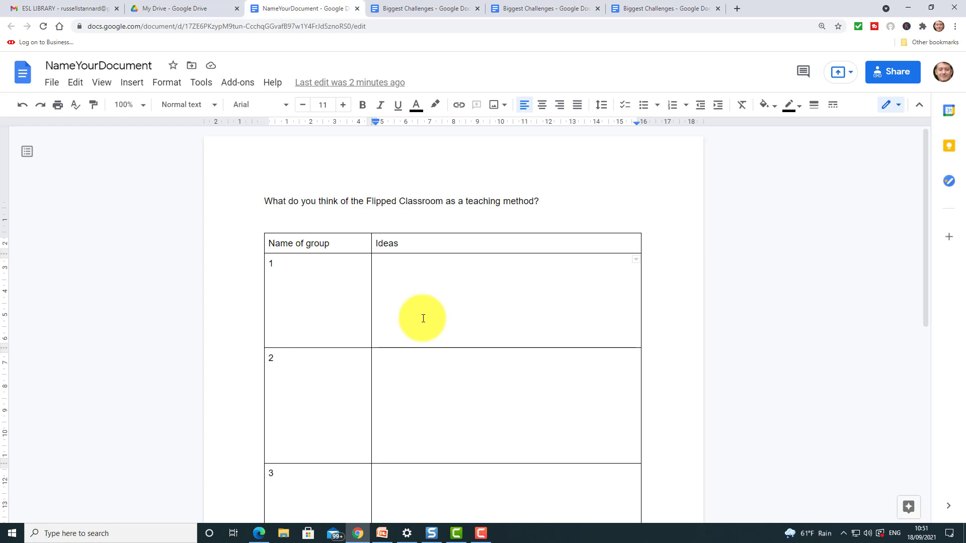
Switch back to the NameYourDocument file in Google Docs and set its link permission to Viewer
left_click(895, 73)
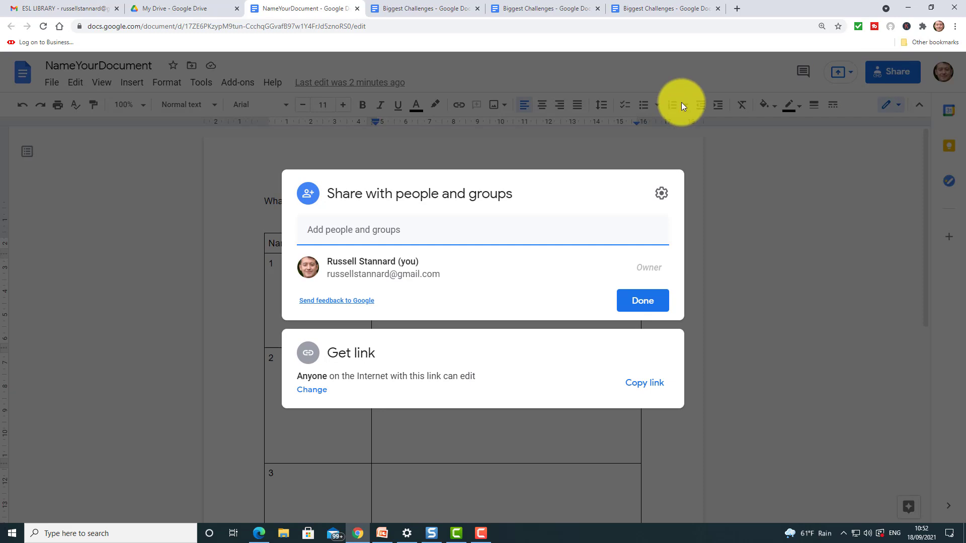
left_click(311, 392)
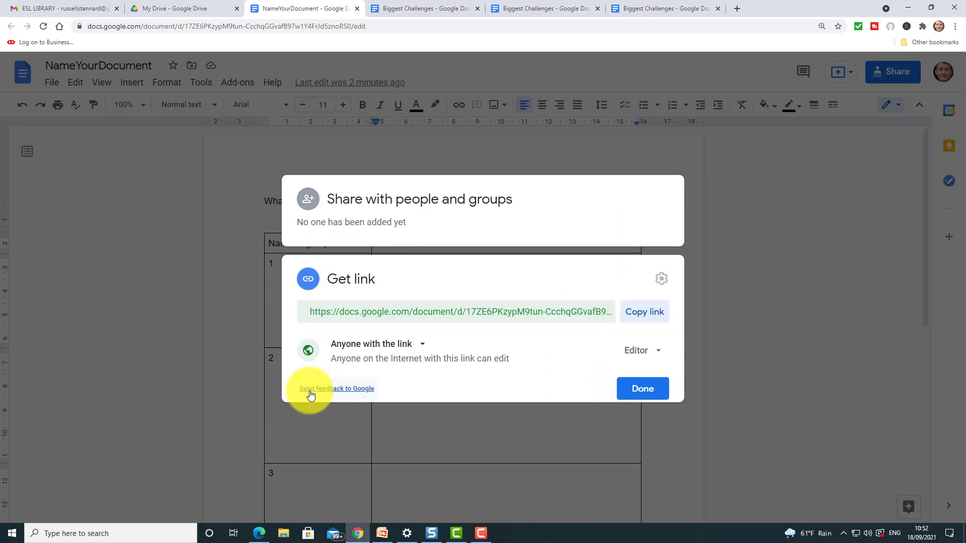
left_click(659, 346)
left_click(659, 375)
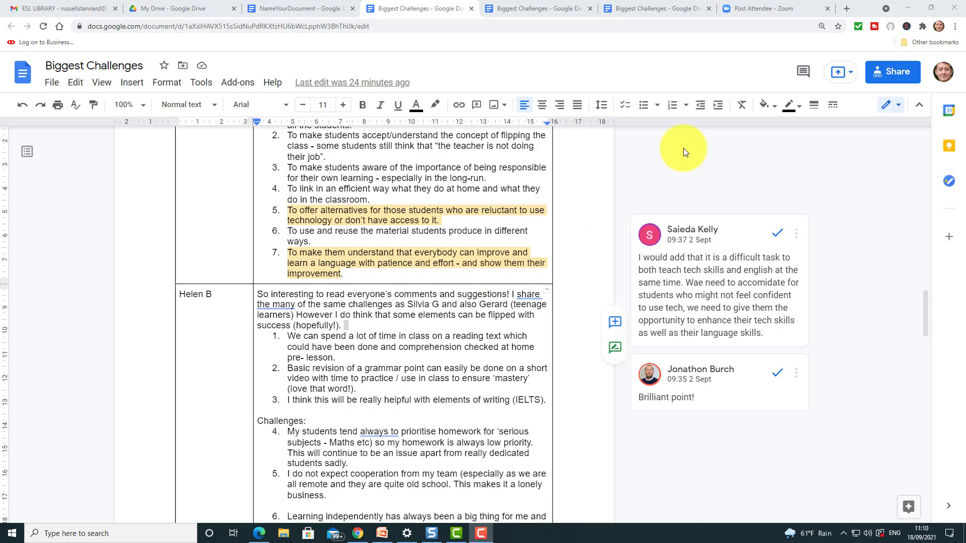
Set the link permission of the Biggest Challenges document to Commenter and close the sharing settings
left_click_drag(928, 312, 912, 346)
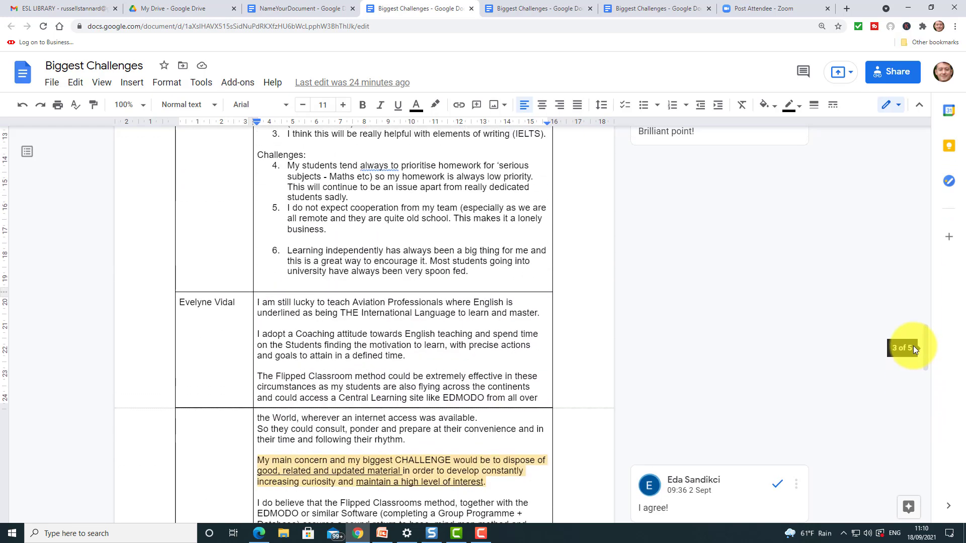
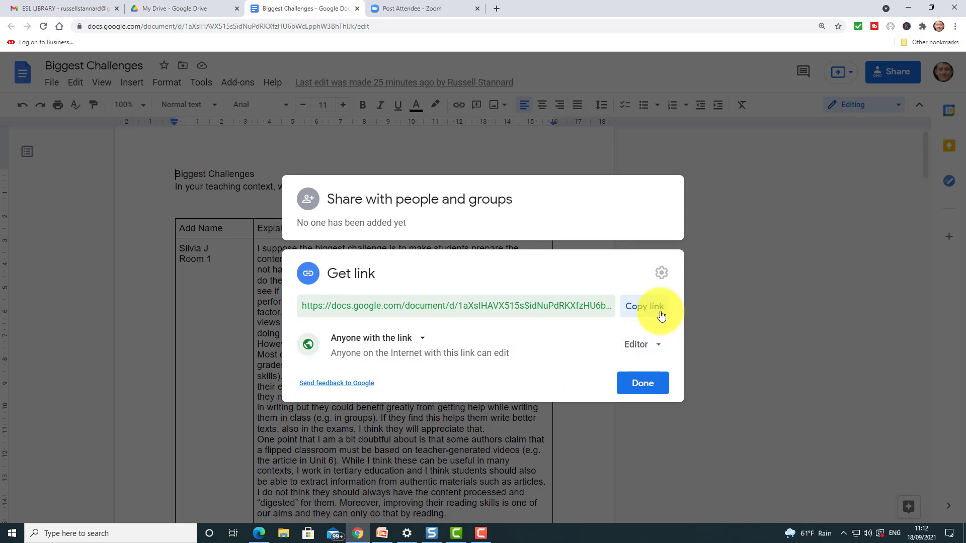
left_click(649, 345)
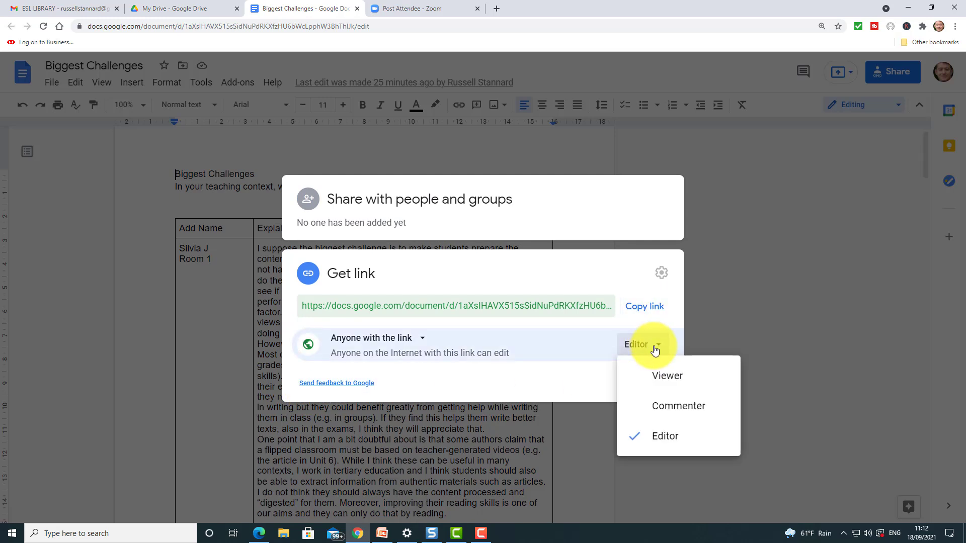
left_click(665, 409)
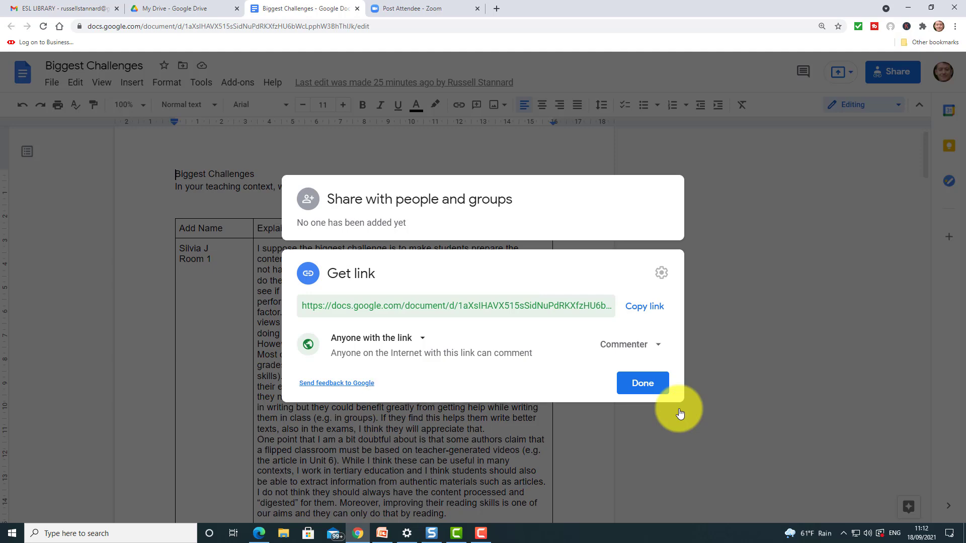
left_click(641, 386)
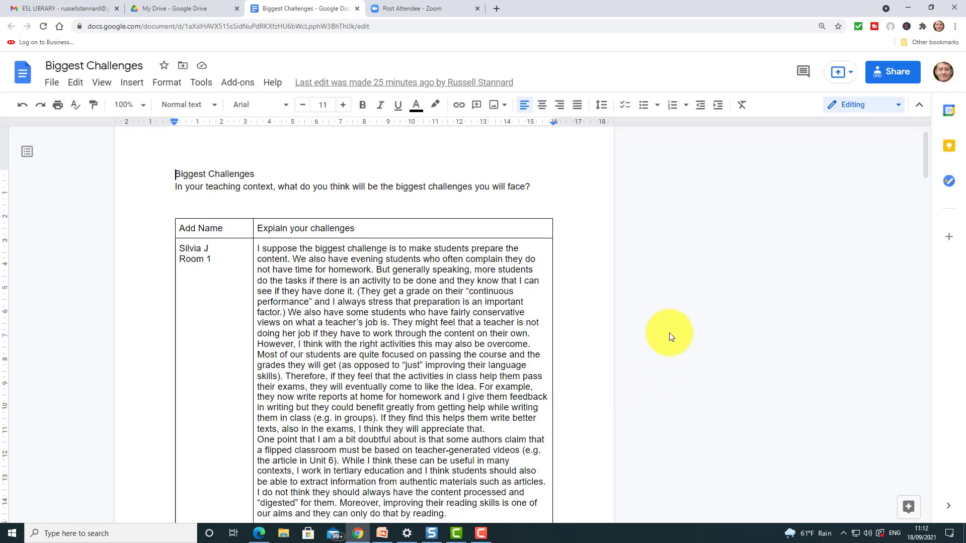
Add the comment "Yes, this is a good point" to the words "But generally speaking, more students" in the first answer
left_click_drag(925, 158, 928, 162)
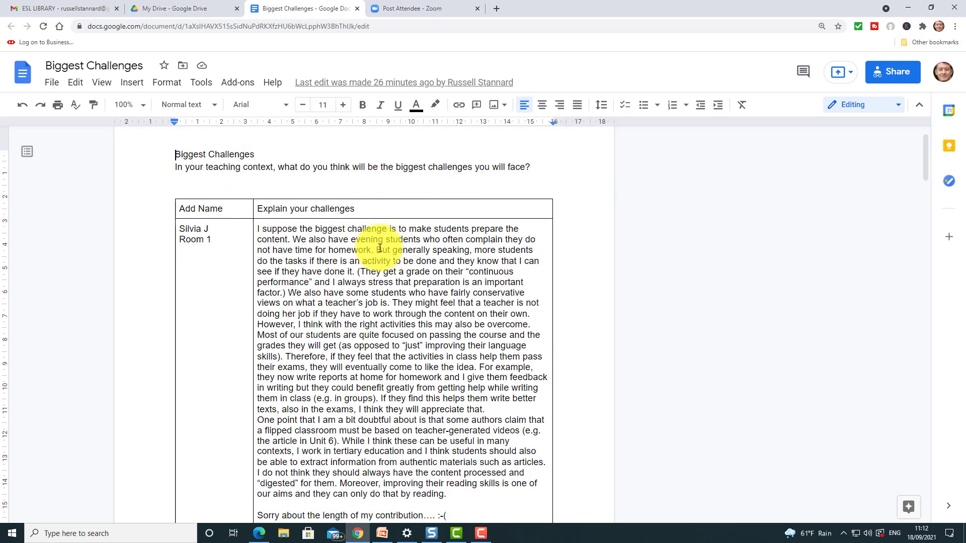
left_click_drag(377, 250, 530, 250)
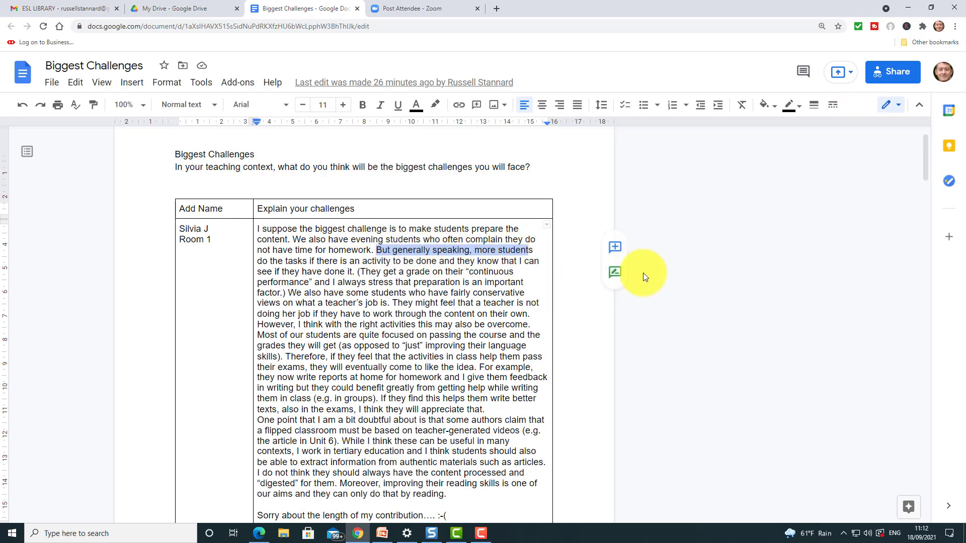
left_click(616, 248)
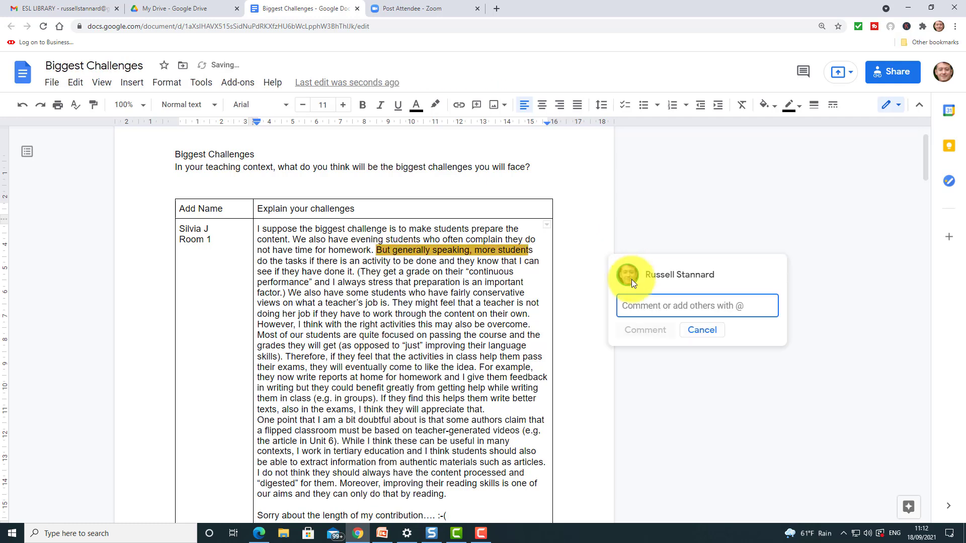
type("Yes")
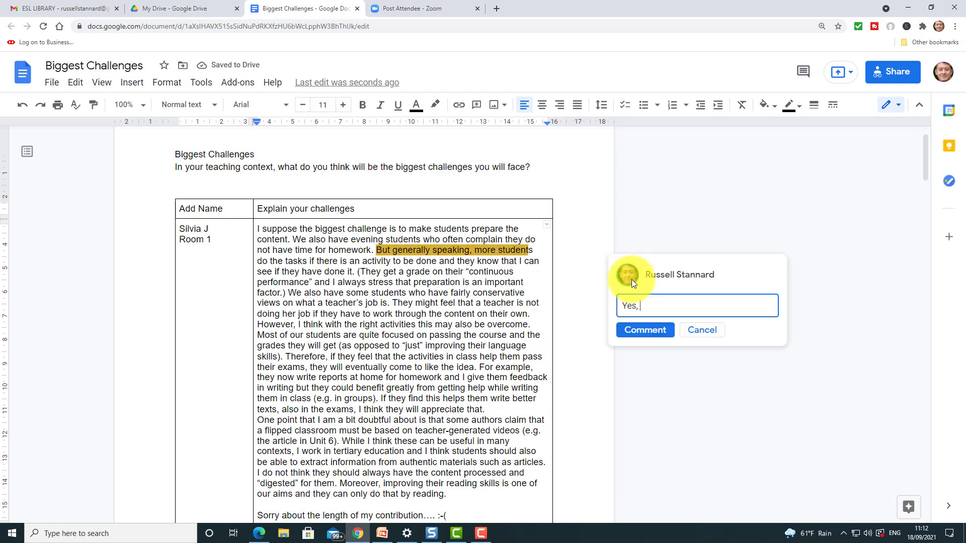
type(", this is a good point")
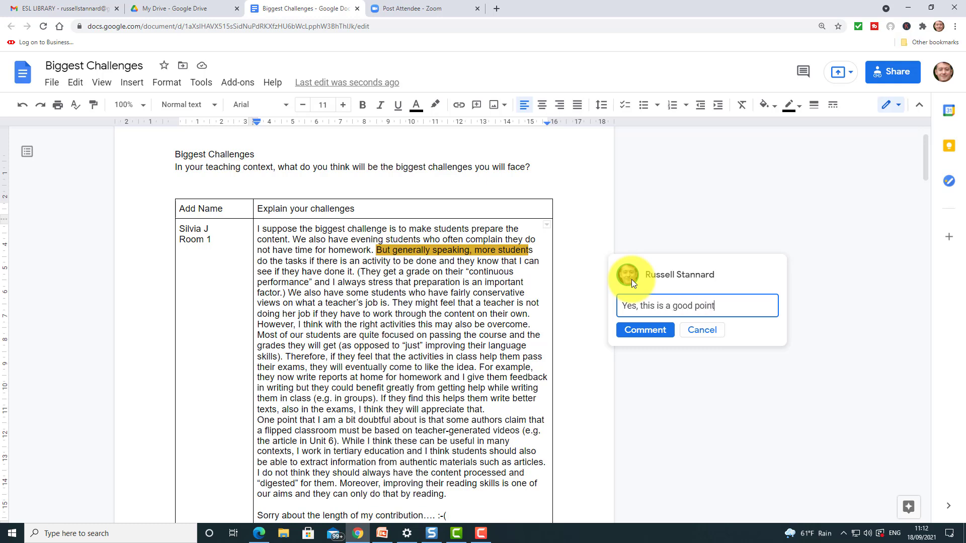
left_click(636, 336)
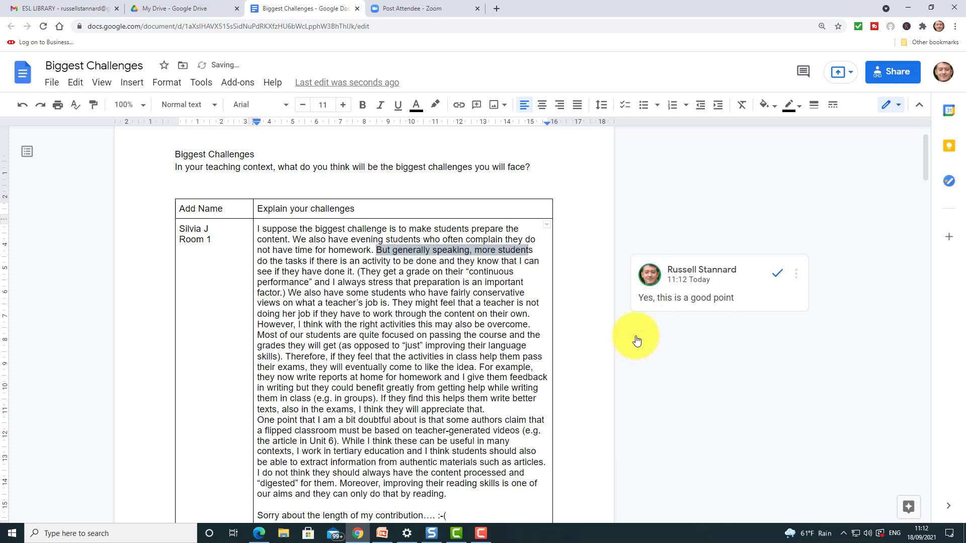
Add the comment "I can comment" to the sentence starting "Therefore, if they feel that the activities in class help them"
left_click(308, 353)
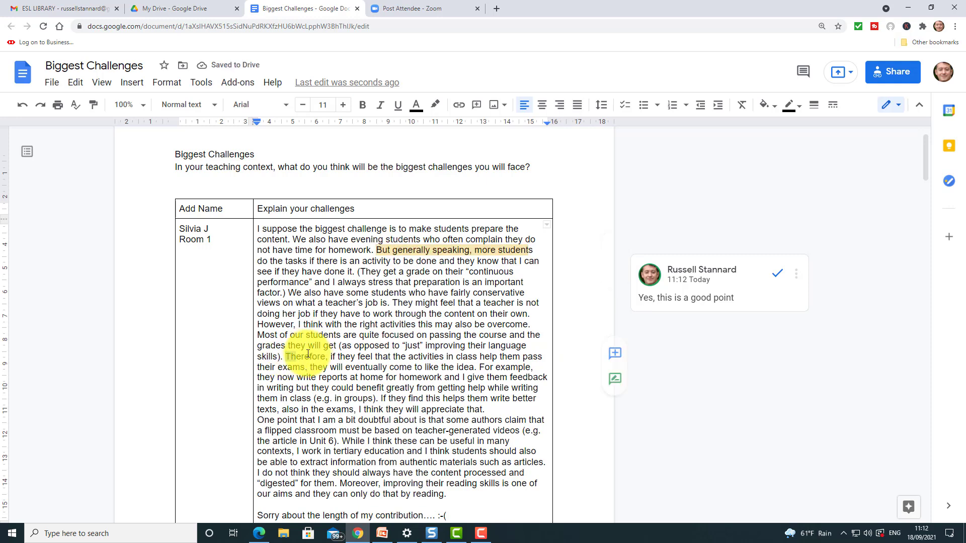
left_click(476, 367, "shift")
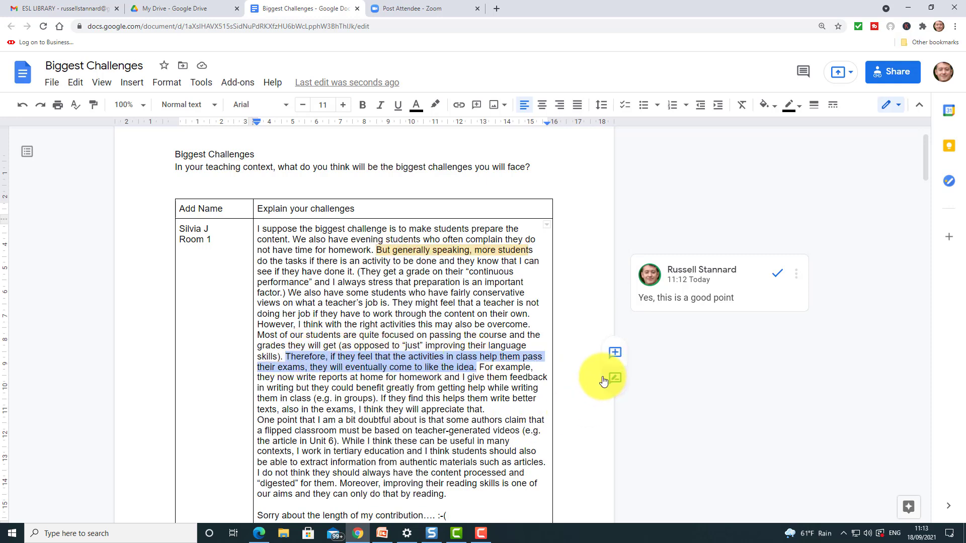
left_click(616, 353)
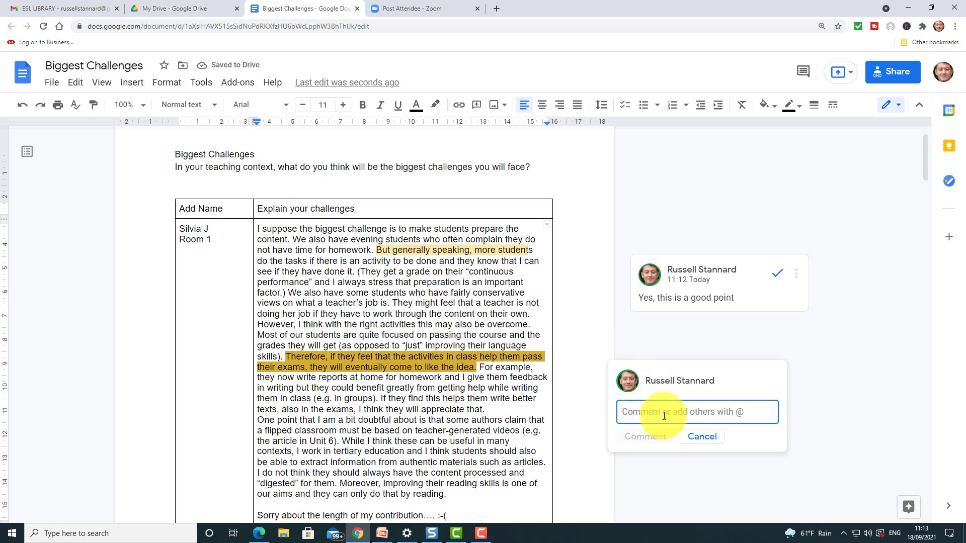
type("I can comme")
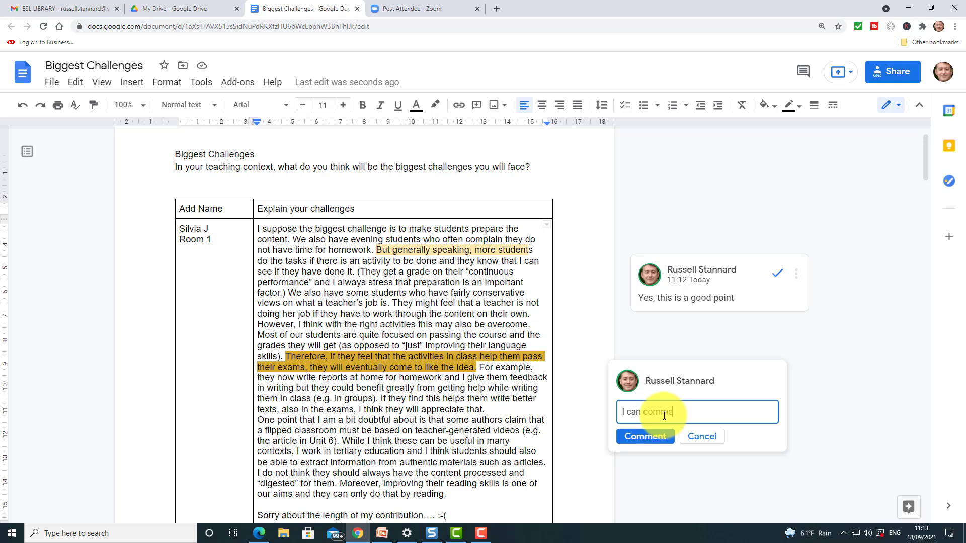
type("nt")
left_click(648, 438)
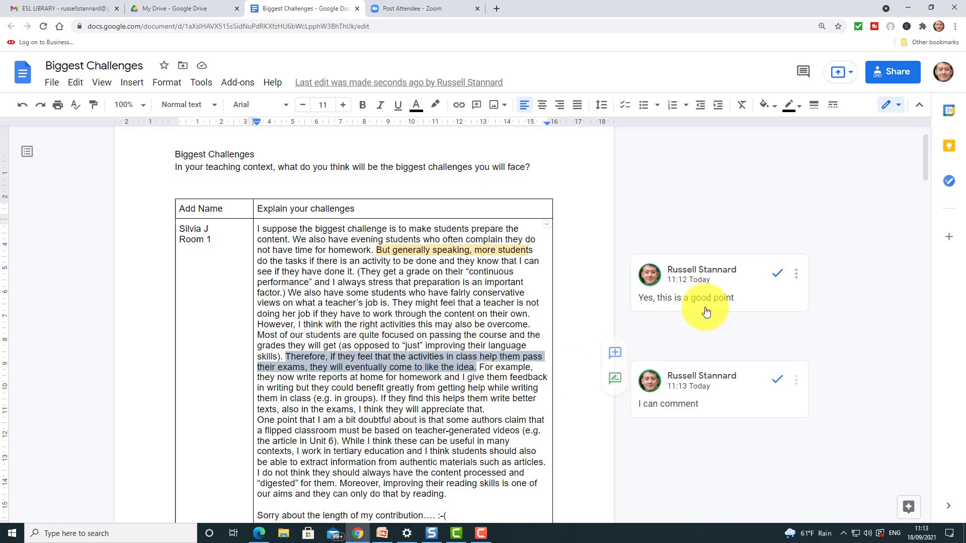
Set the Biggest Challenges document's link permission to Editor and close the sharing settings
left_click(894, 75)
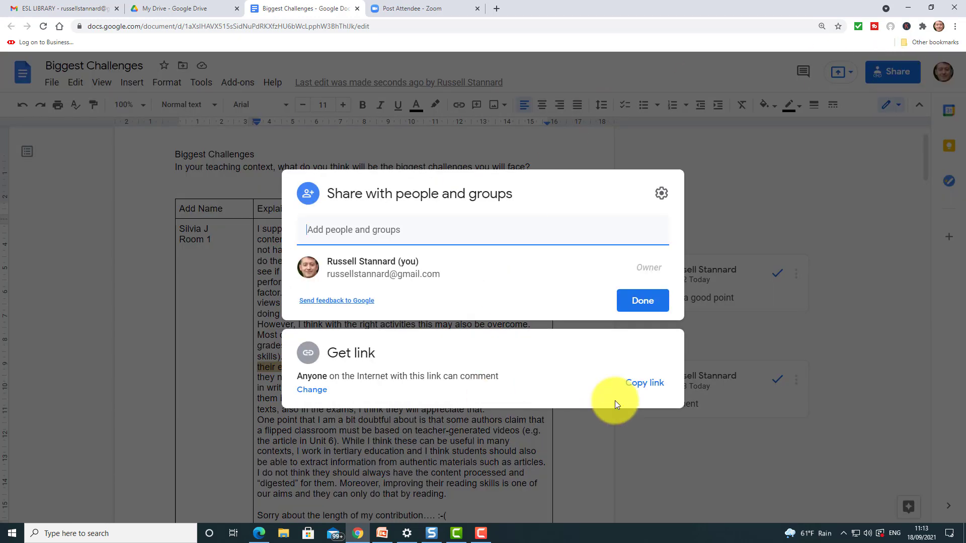
left_click(312, 389)
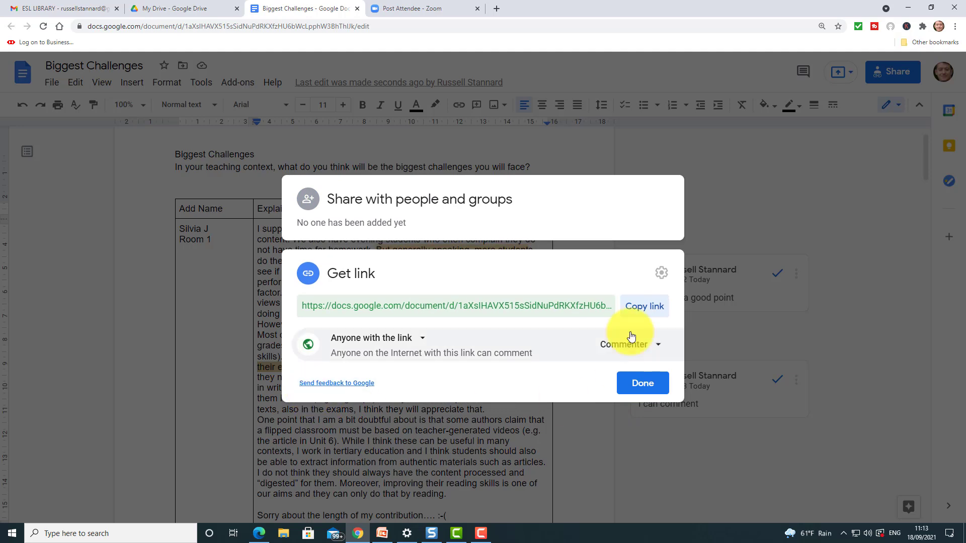
left_click(664, 349)
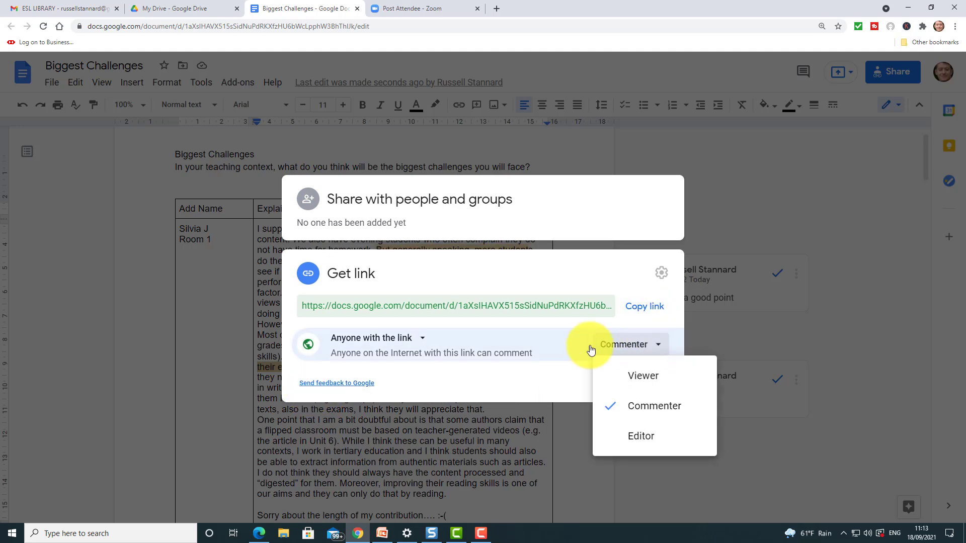
left_click(629, 437)
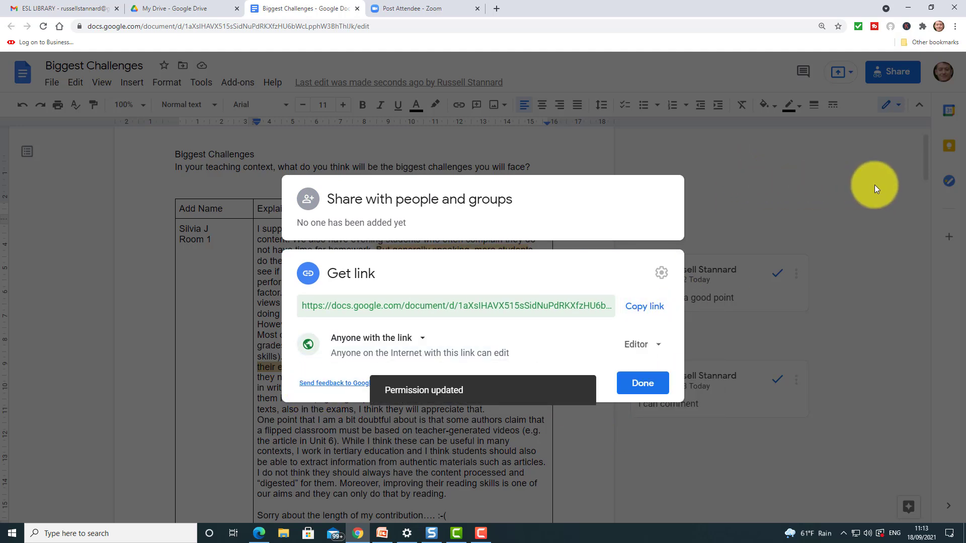
left_click(873, 187)
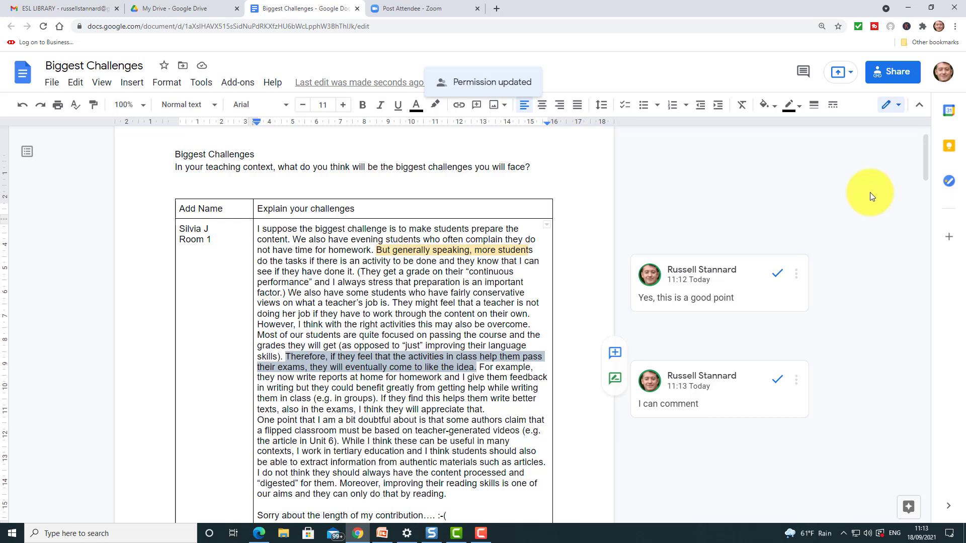
Select the words "done it. (They get" in the first answer and mark both comments beside it as resolved
left_click_drag(330, 272, 398, 272)
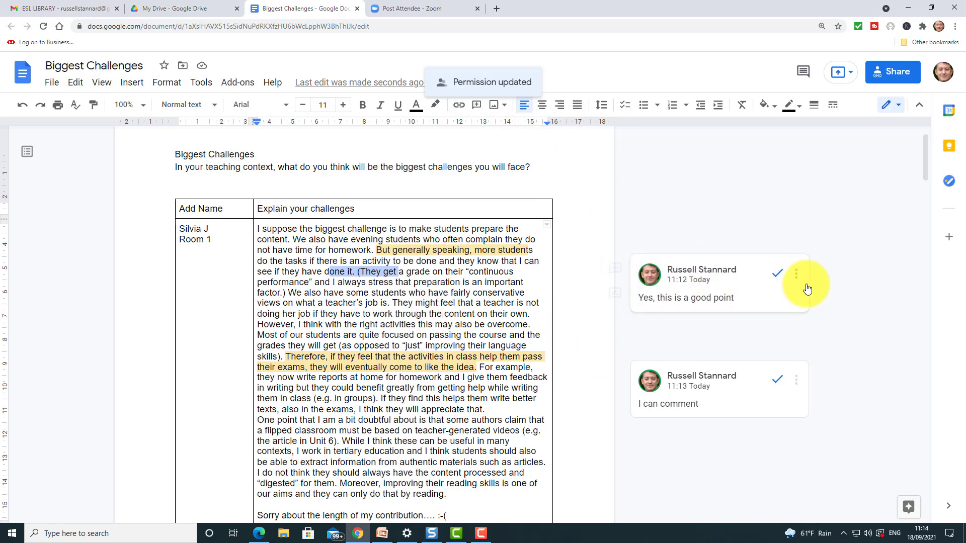
left_click(777, 273)
left_click(777, 377)
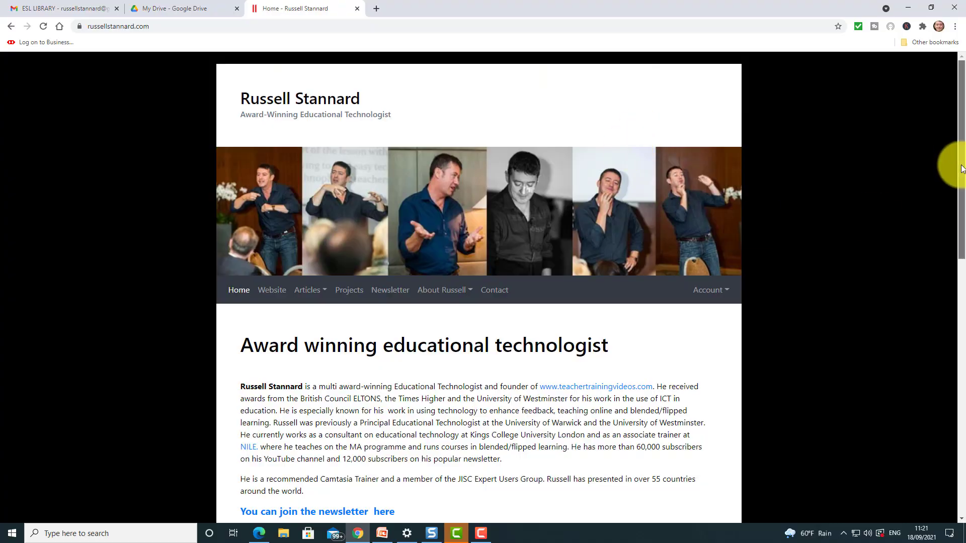
Copy the first paragraph under the heading "Award winning educational technologist" on the web page
scroll(467, 229, "down", 3)
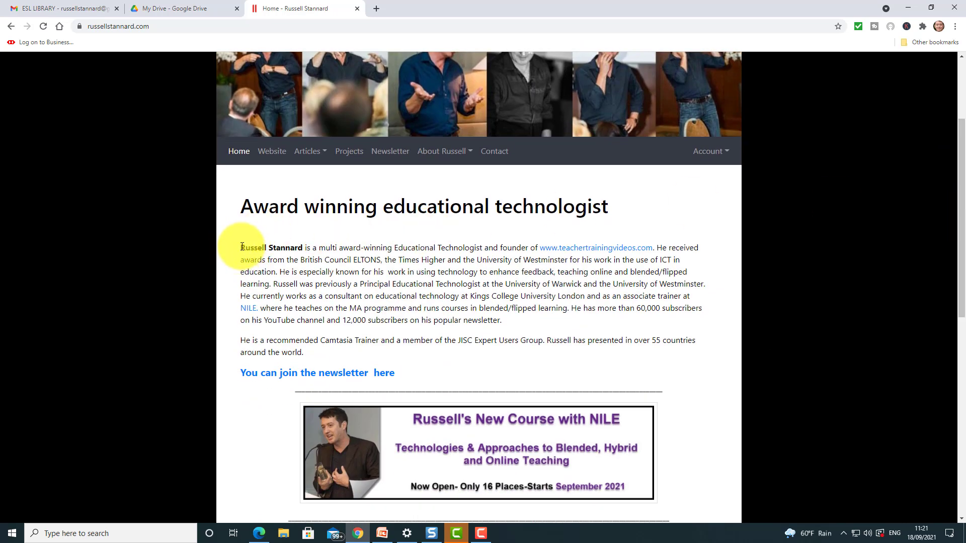
left_click_drag(241, 247, 518, 323)
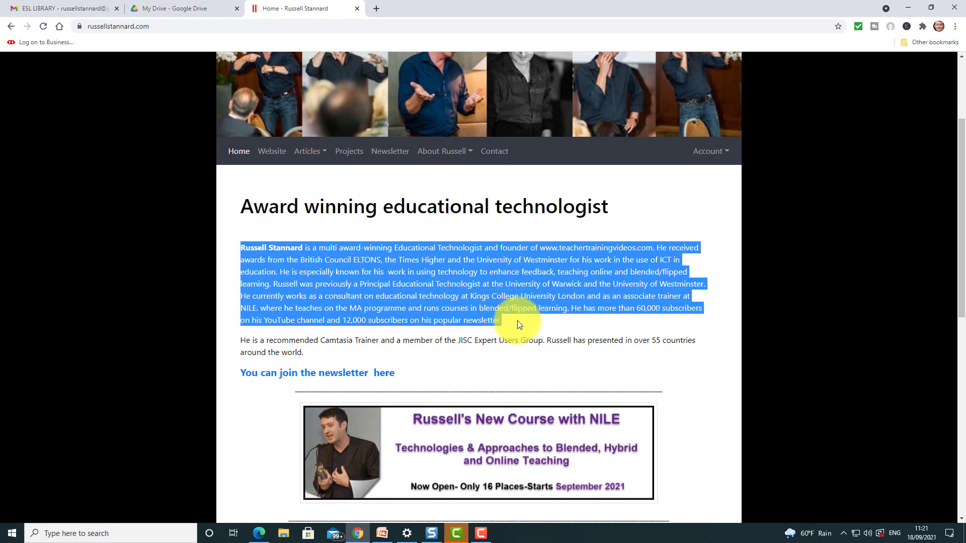
right_click(476, 272)
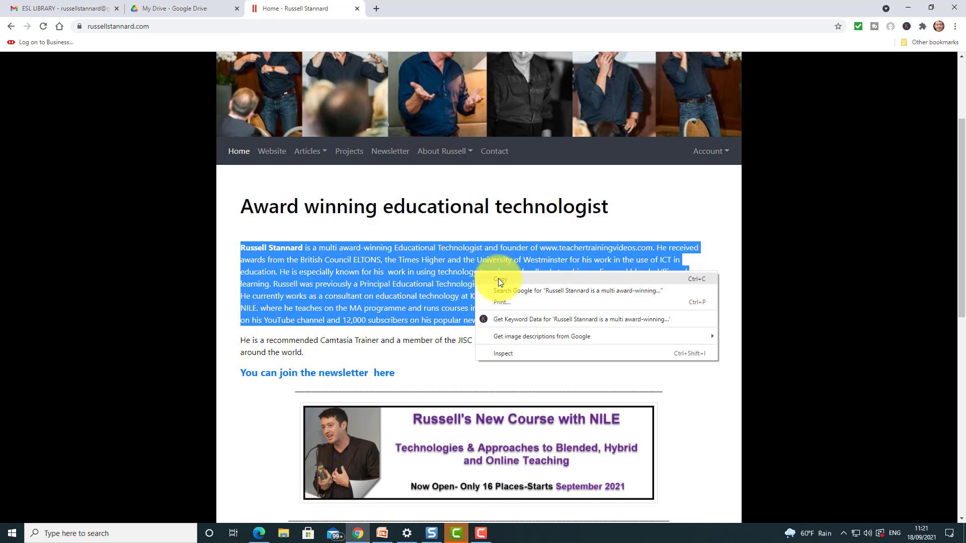
left_click(498, 278)
Create a blank Google Docs document from Google Drive and paste the copied biography paragraph into it
left_click(194, 9)
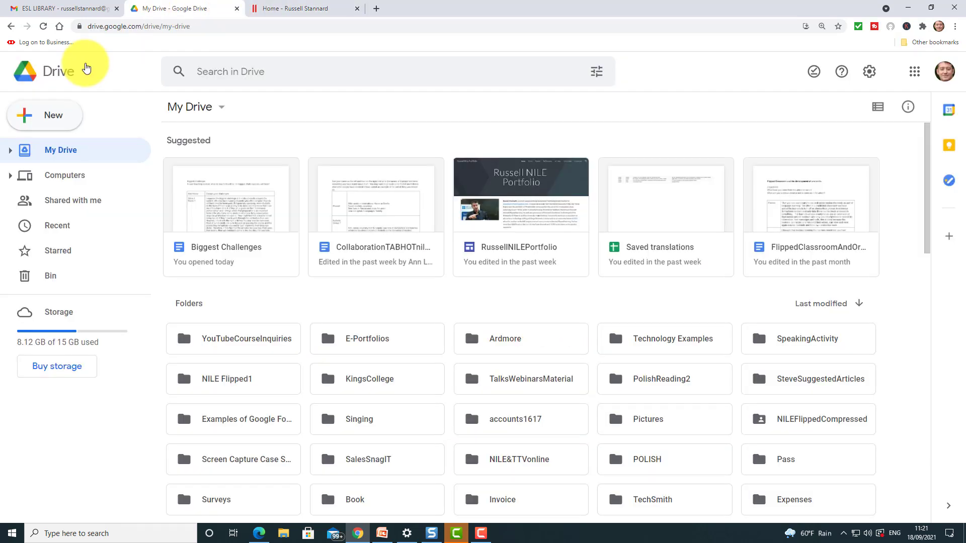
left_click(54, 119)
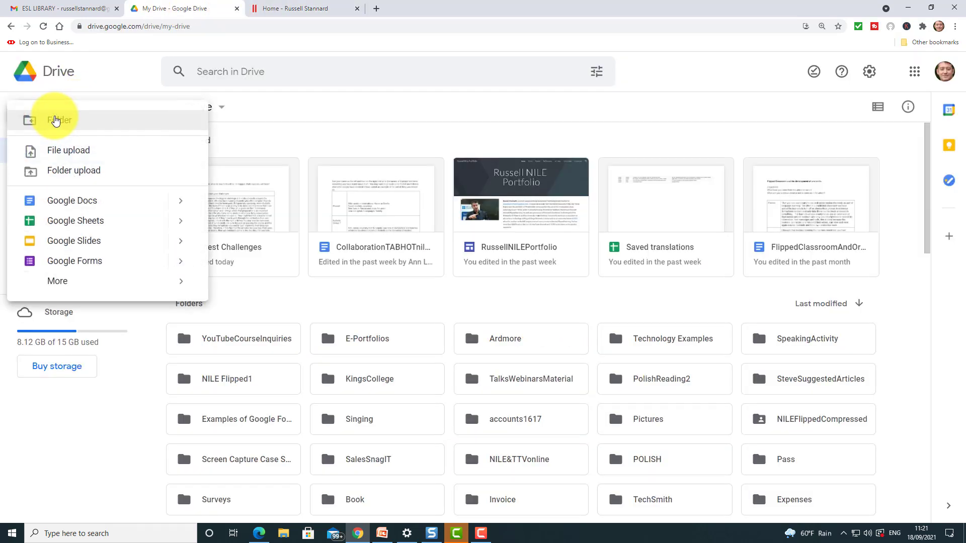
left_click(65, 199)
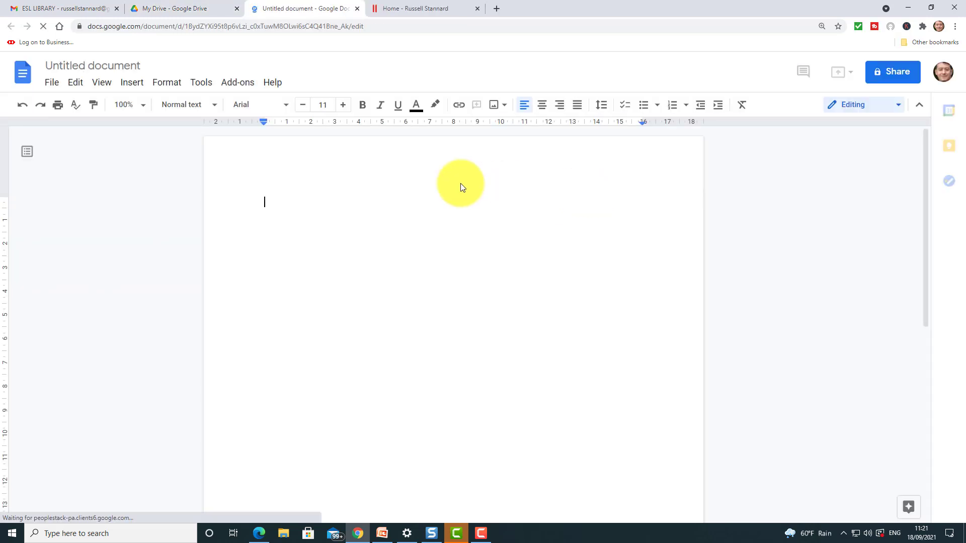
key("ctrl+v")
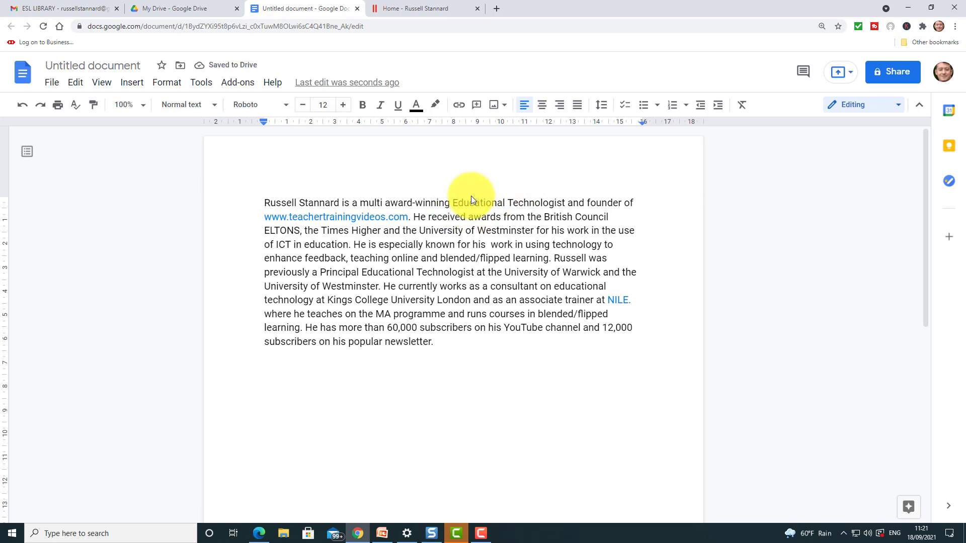
Increase the font size of the whole pasted paragraph to 17
left_click_drag(261, 202, 470, 345)
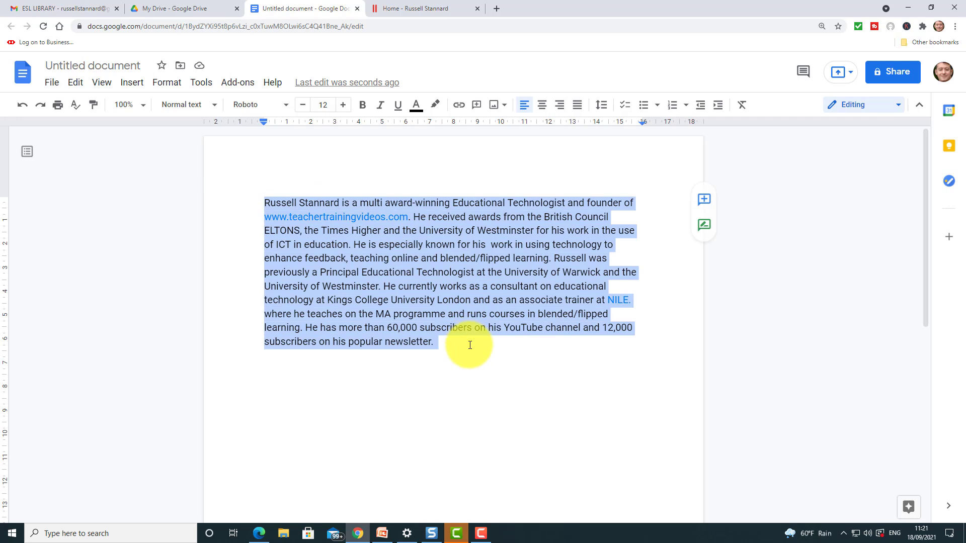
left_click(341, 107)
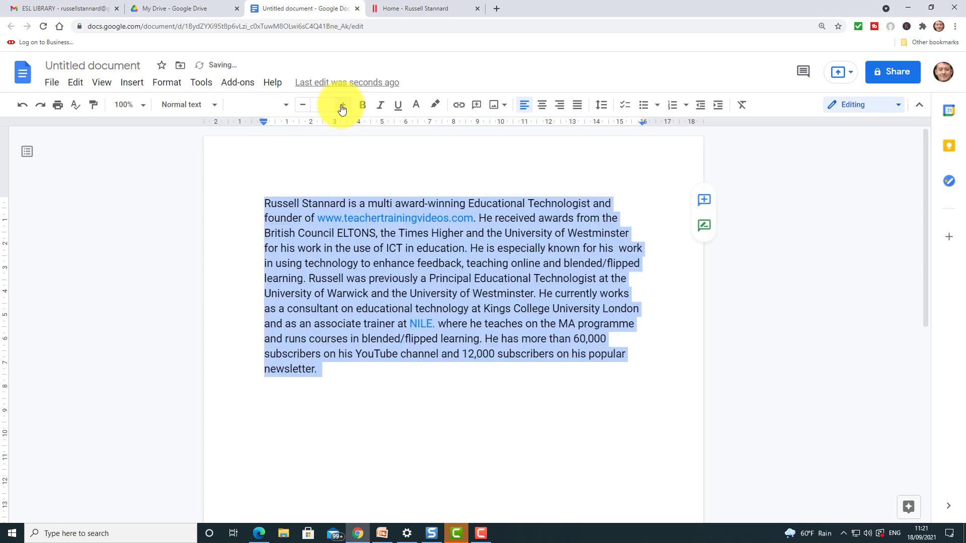
left_click(341, 107)
left_click(342, 107)
left_click(342, 107)
left_click(342, 107)
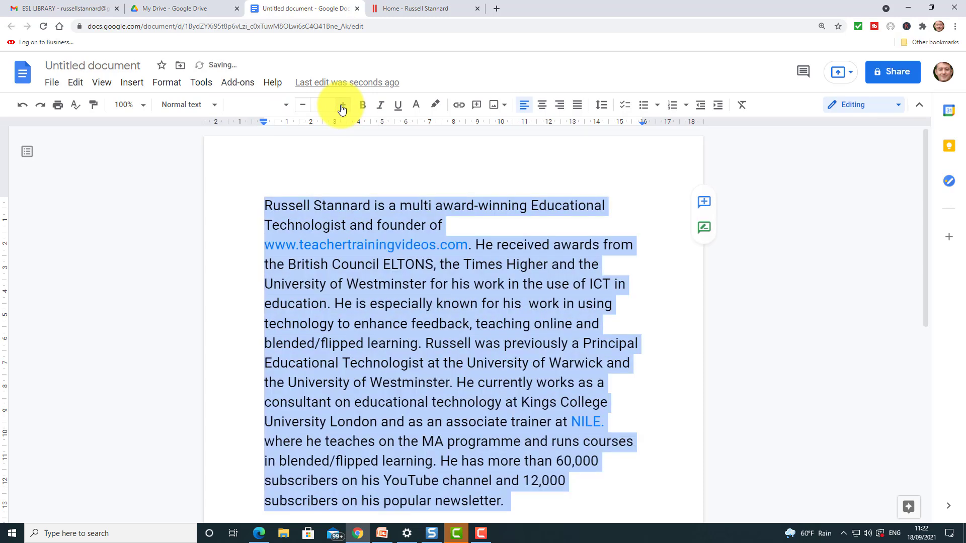
mouse_move(924, 189)
left_mouse_down()
mouse_move(925, 207)
mouse_move(919, 184)
left_mouse_up()
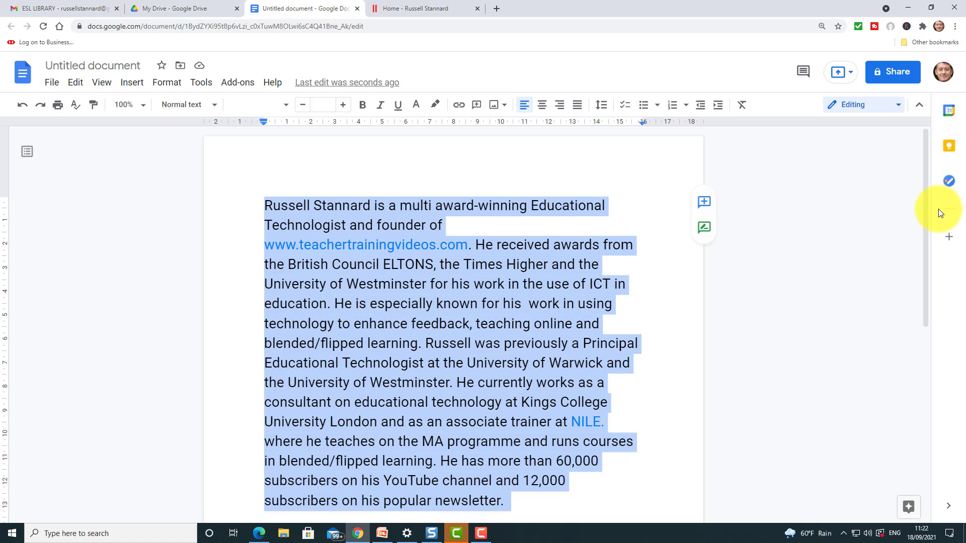
left_click_drag(925, 200, 925, 208)
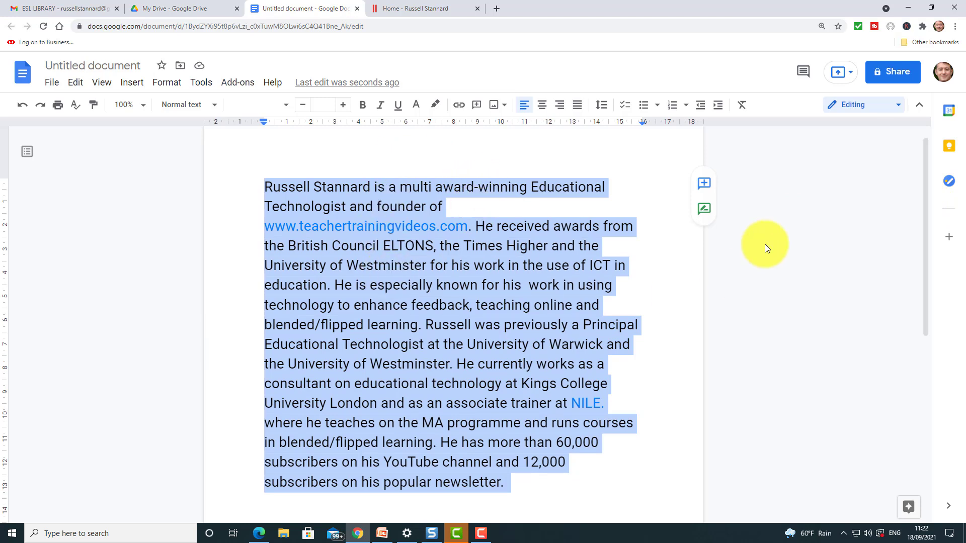
left_click(898, 76)
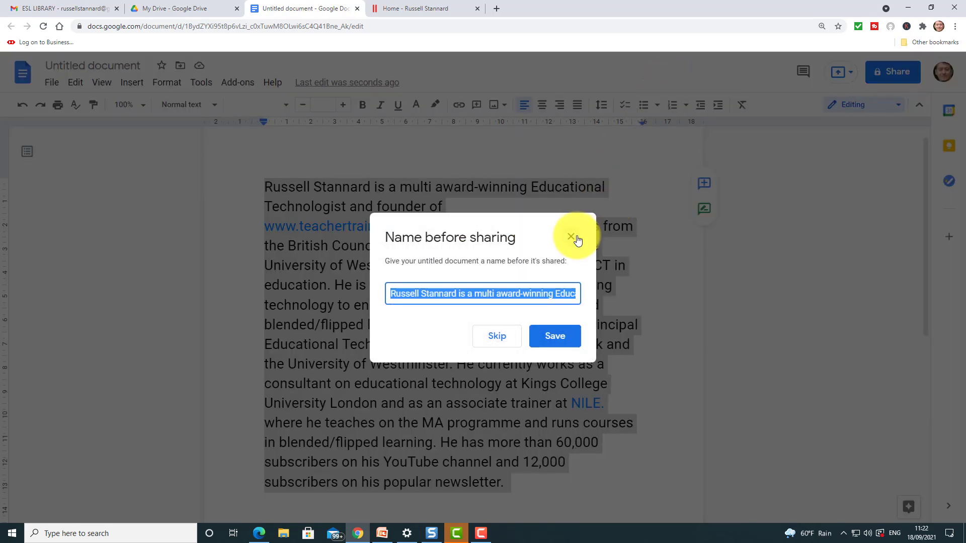
left_click(891, 86)
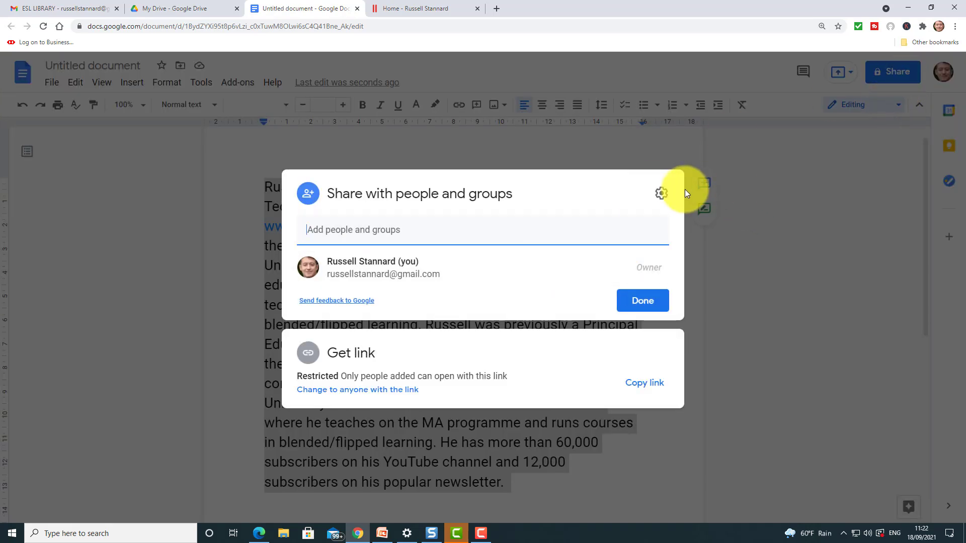
left_click(734, 193)
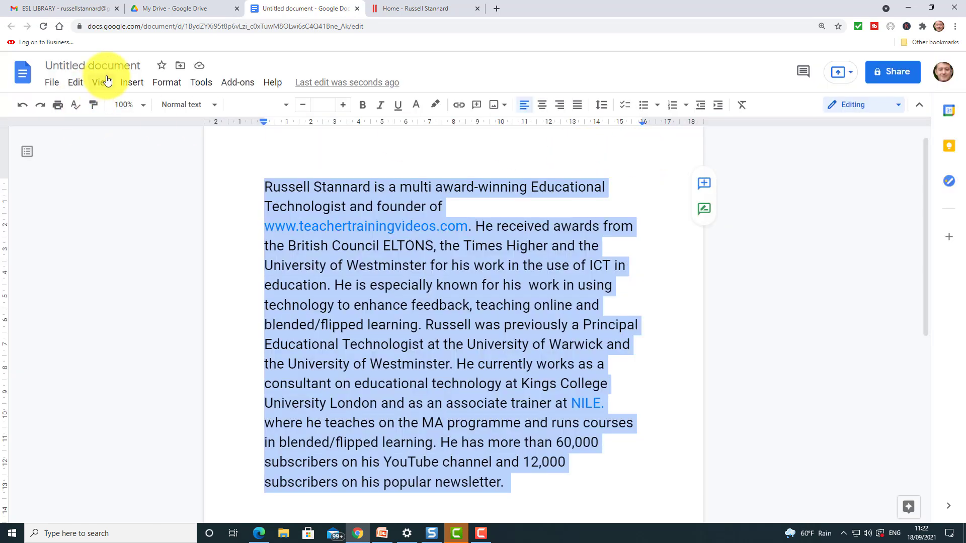
Rename the untitled document as "Interview"
left_click(111, 65)
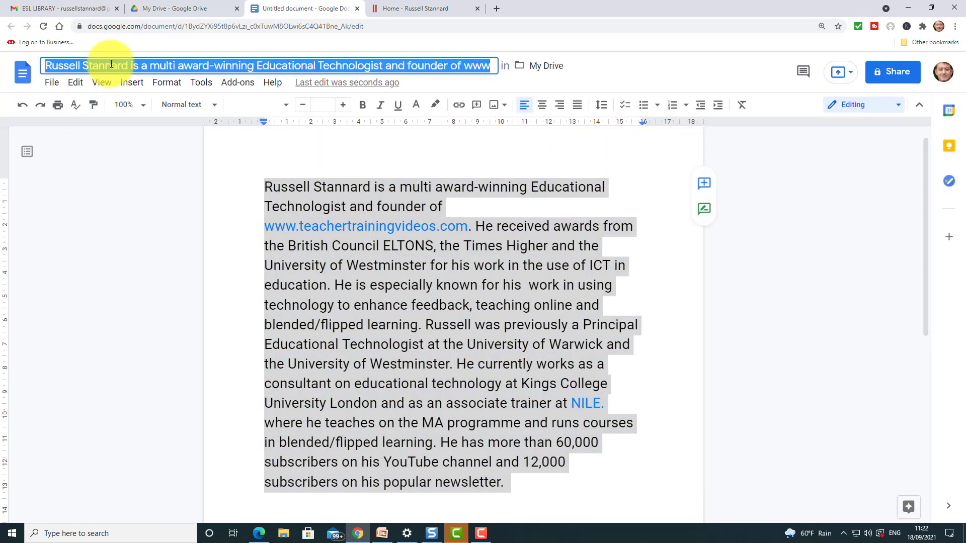
type("Interv")
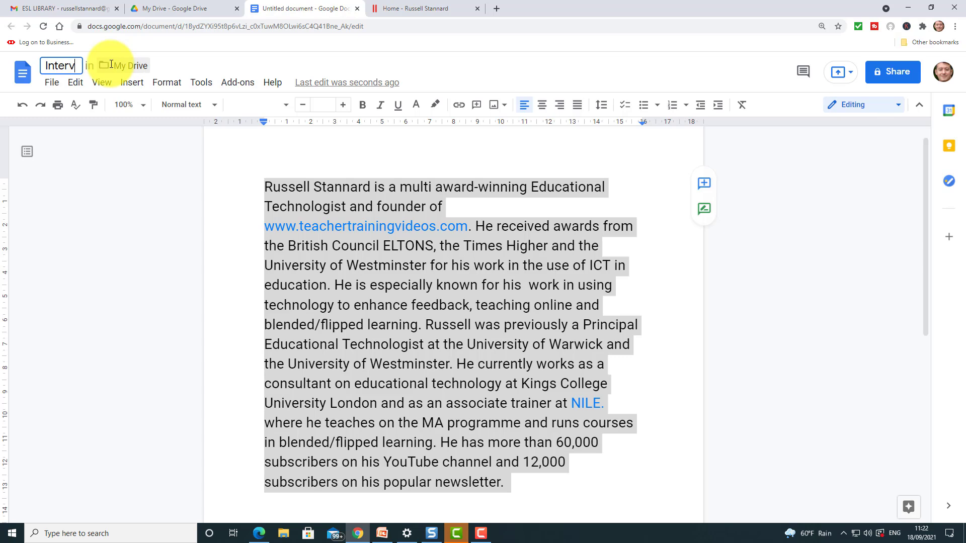
type("iew")
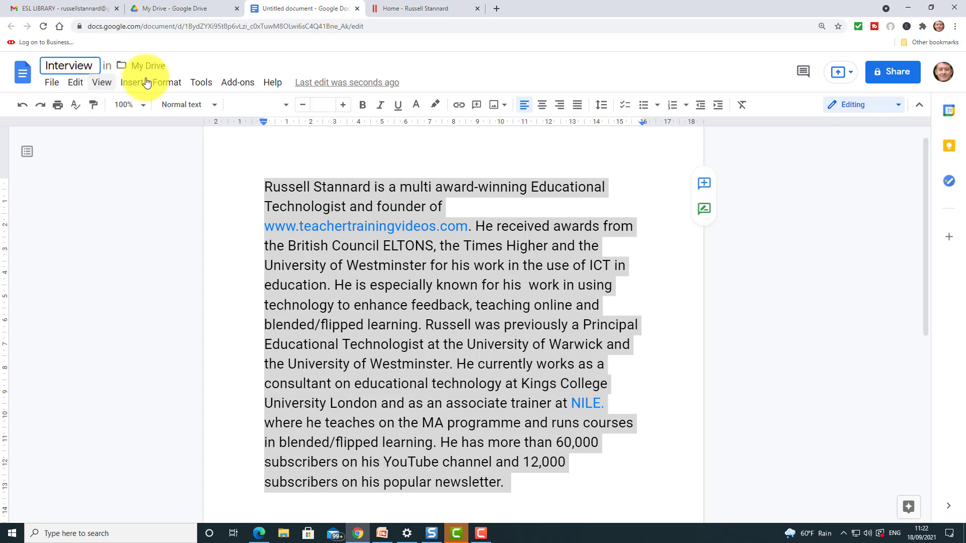
Share the Interview document with anyone with the link as Commenter and close the sharing settings
left_click(895, 72)
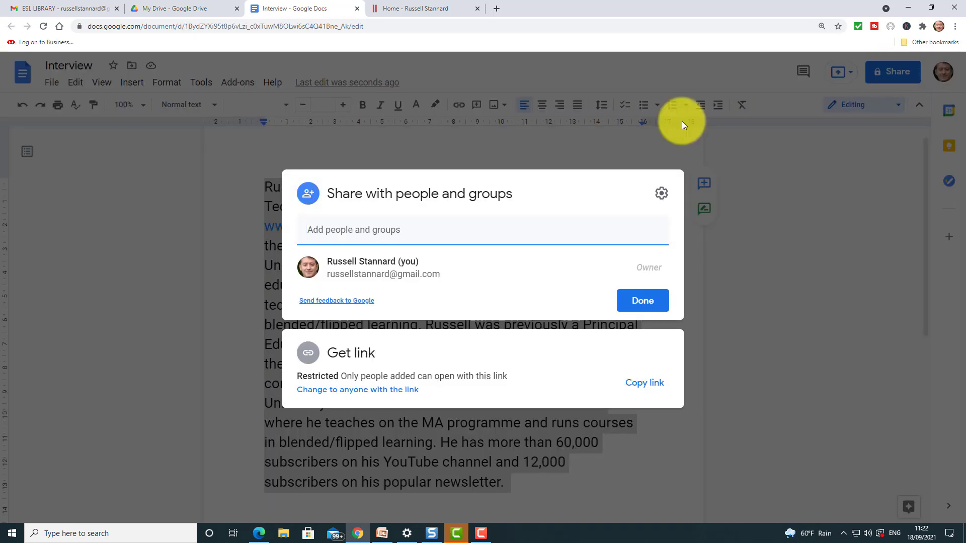
left_click(395, 393)
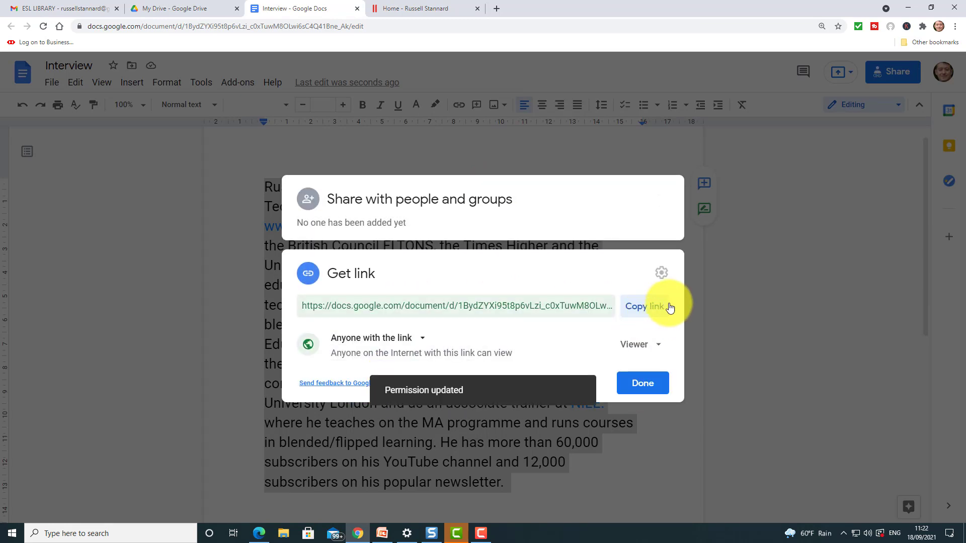
left_click(654, 345)
left_click(654, 404)
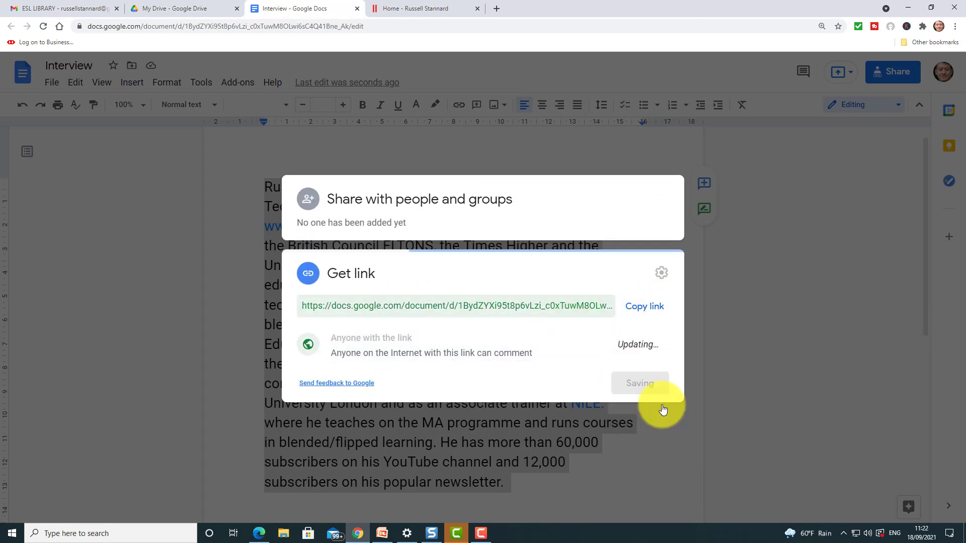
left_click(657, 391)
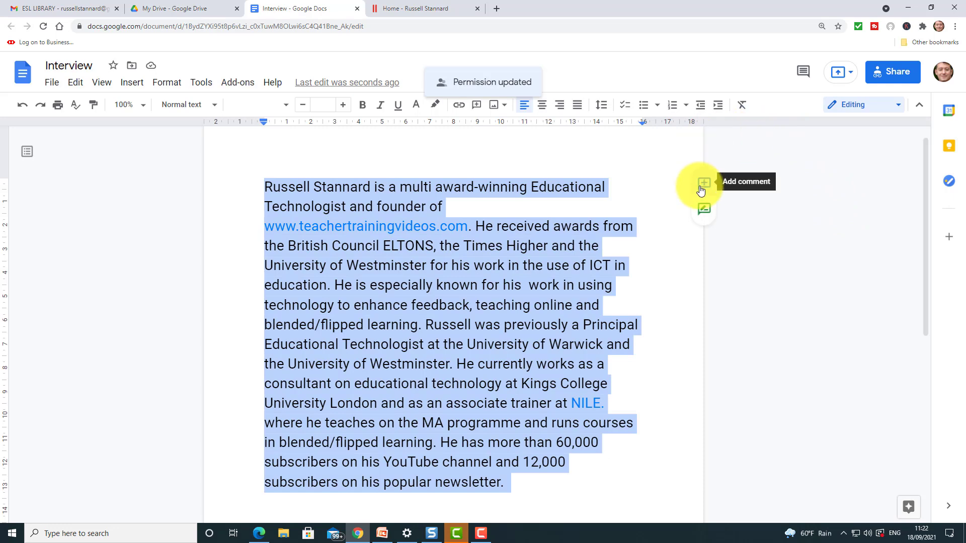
Add the comment "What did you win an award" to the words "Educational Technologist and founder of"
left_click(469, 203)
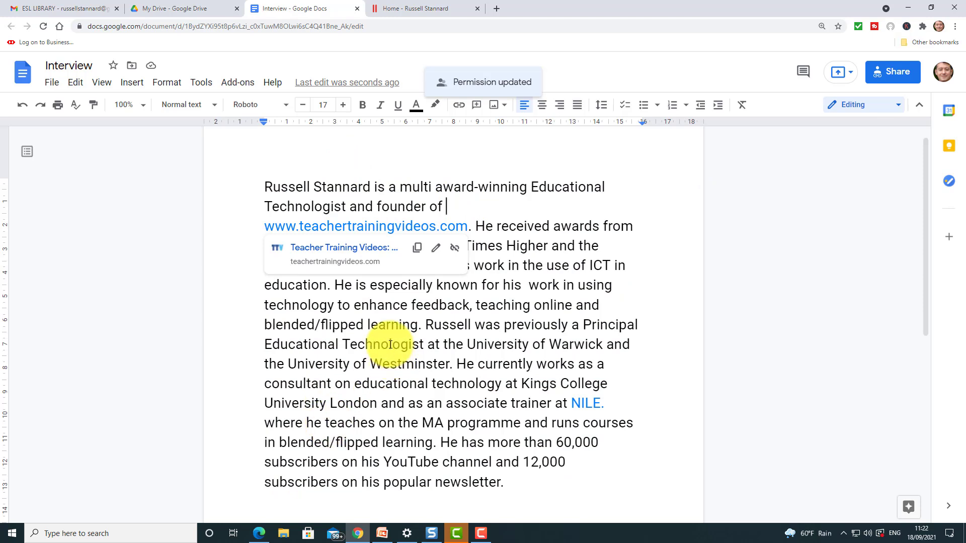
left_click(427, 150)
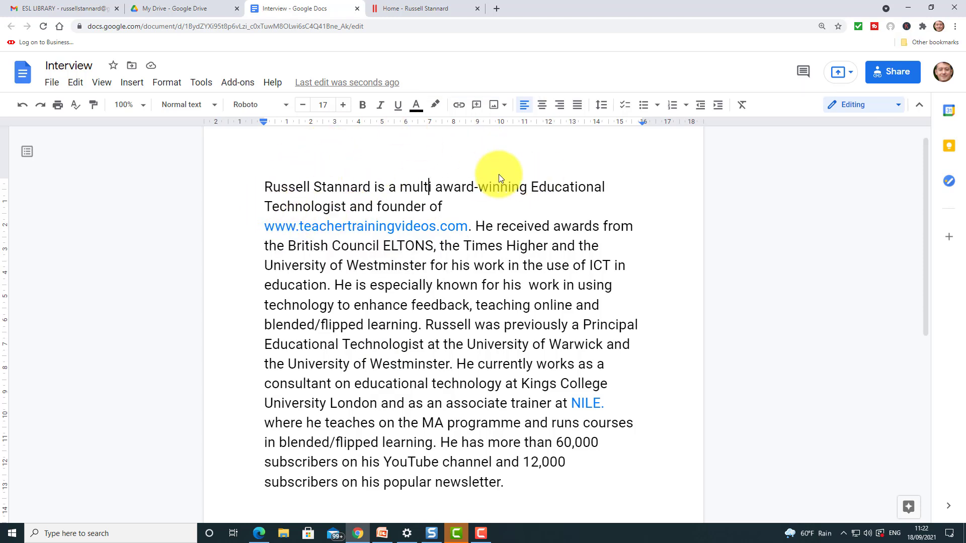
left_click_drag(526, 186, 575, 200)
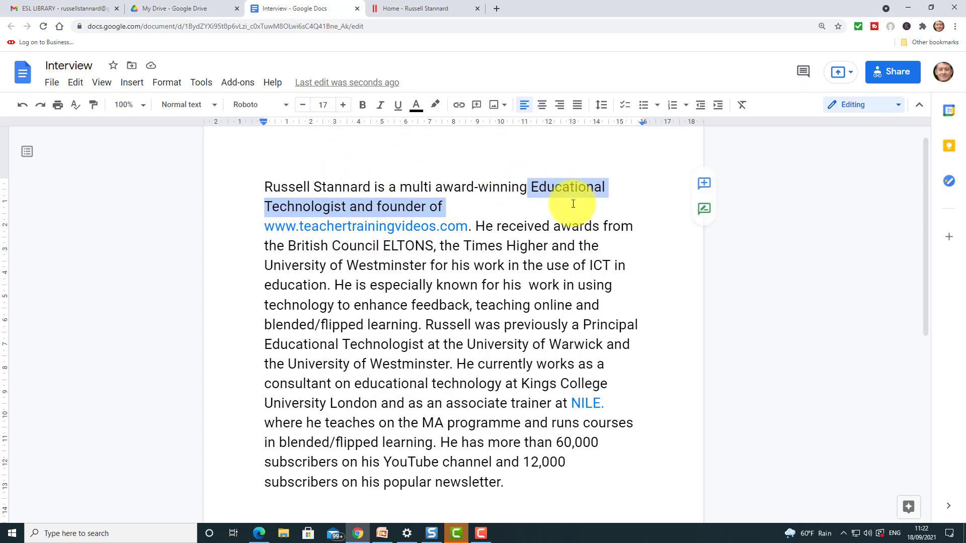
left_click(707, 186)
type("Ehsd")
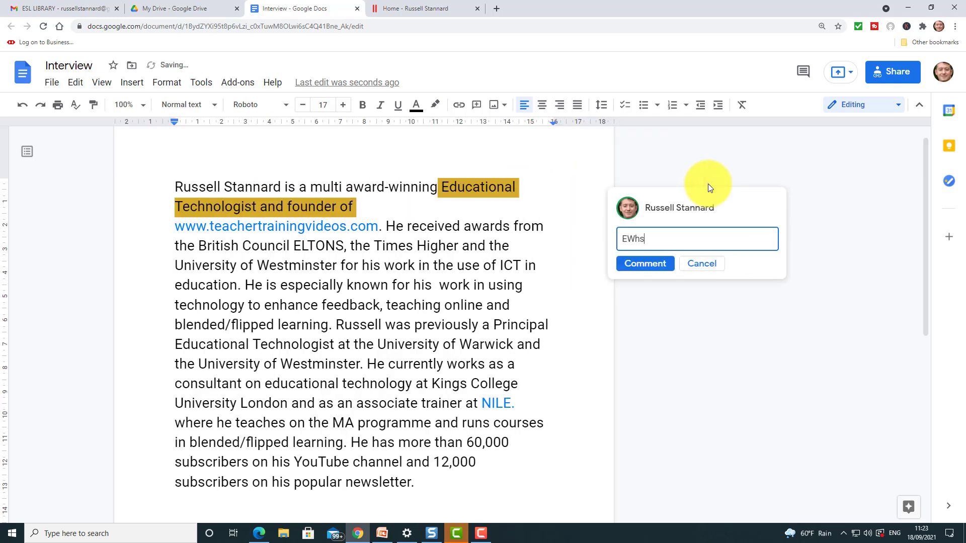
key("BackSpace")
key("BackSpace")
key("BackSpace")
key("BackSpace")
type("Ehsy")
key("BackSpace")
key("BackSpace")
key("BackSpace")
key("BackSpace")
type("What did you in")
key("BackSpace")
key("BackSpace")
type("win an wa")
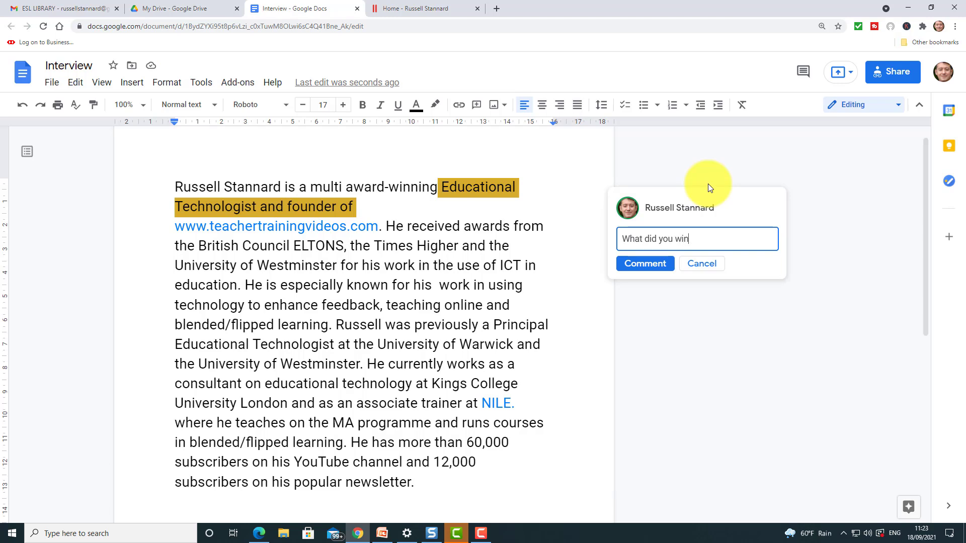
key("BackSpace")
key("BackSpace")
type("award")
left_click(644, 265)
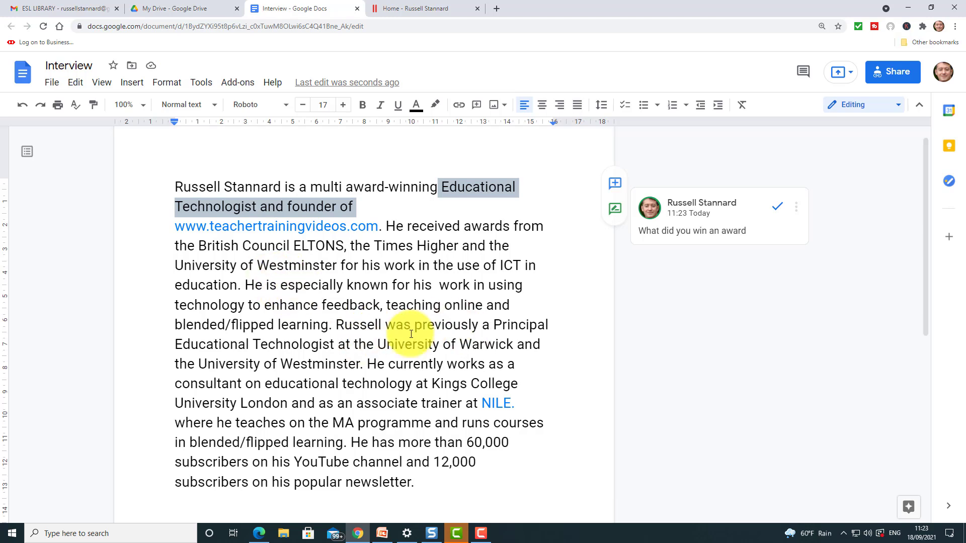
Add the comment "How long did you work at Warwick Uni?" to the words "University of Warwick"
left_click_drag(379, 342, 513, 344)
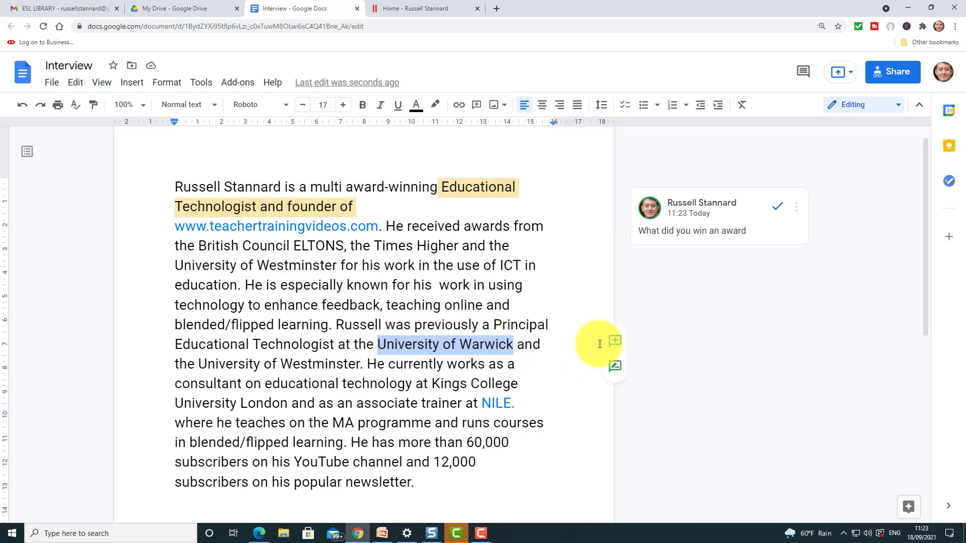
left_click(615, 342)
type("Ho")
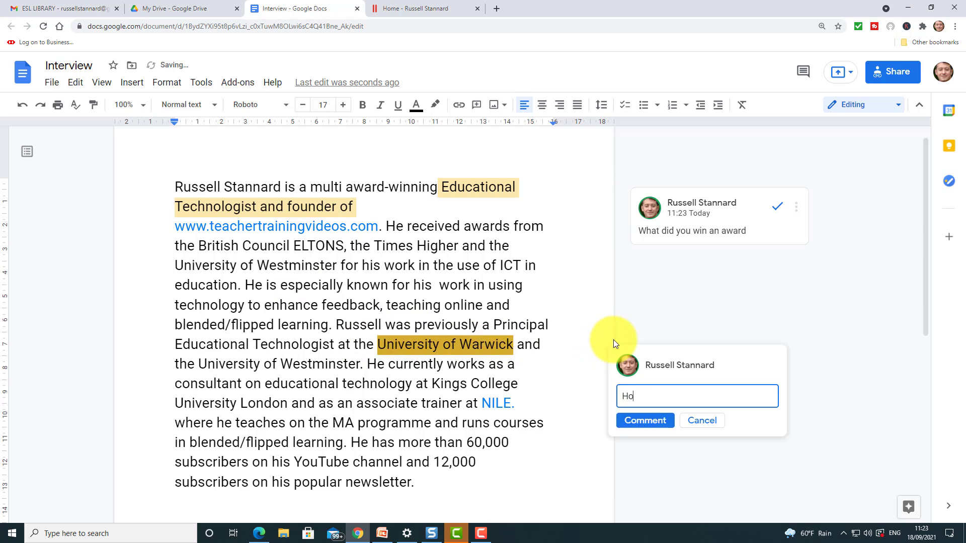
type("w long id")
key("BackSpace")
key("BackSpace")
key("BackSpace")
type("did")
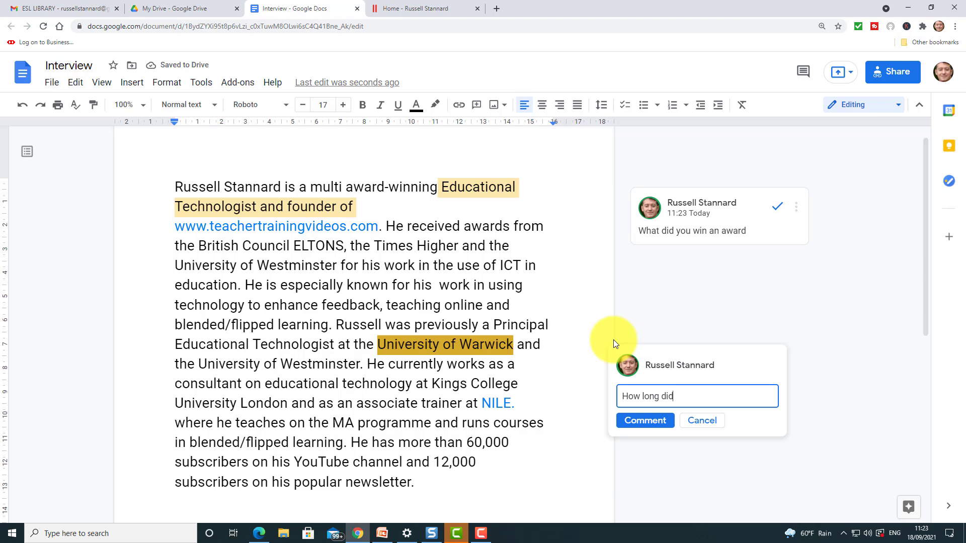
type(" you work at Warw")
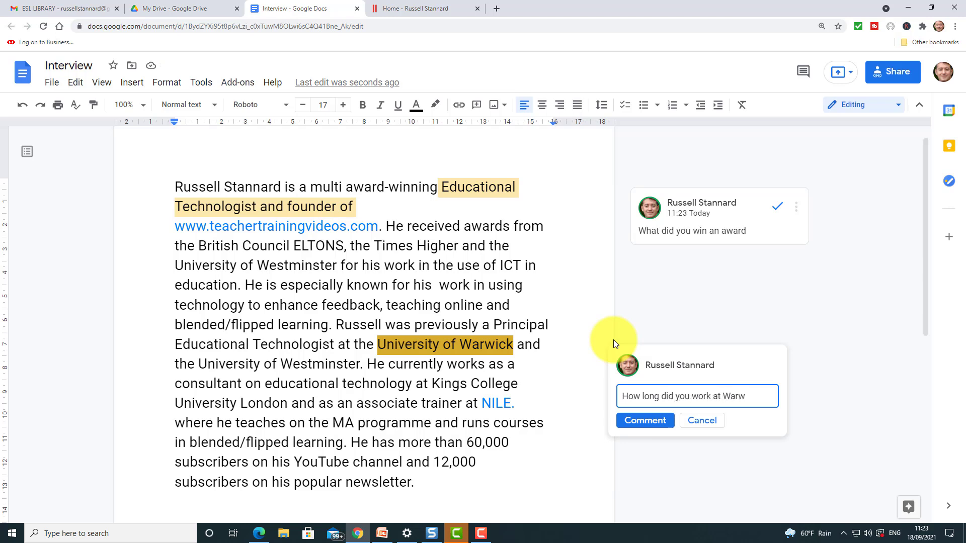
type("ick Uni?")
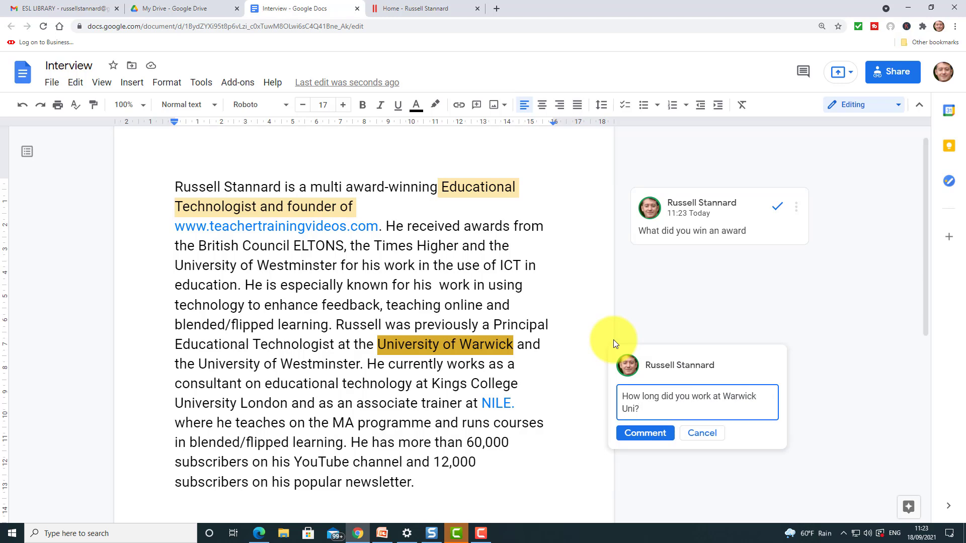
left_click(645, 433)
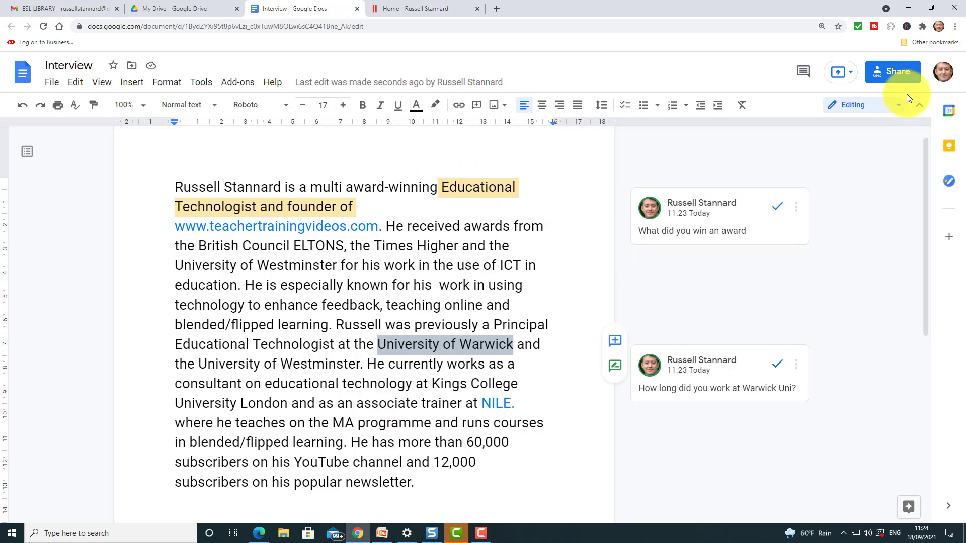
Set the Interview document's link permission to Viewer and close the sharing settings
left_click(894, 75)
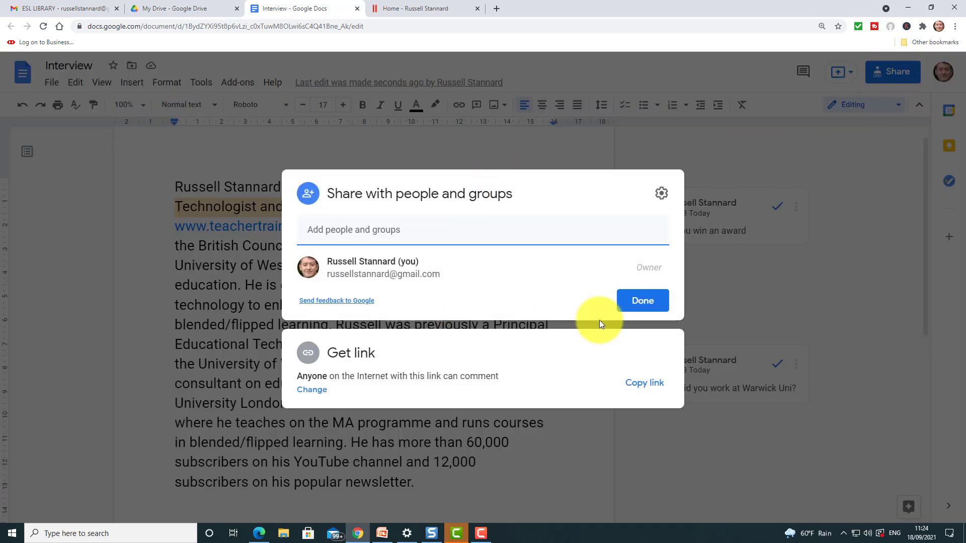
left_click(312, 390)
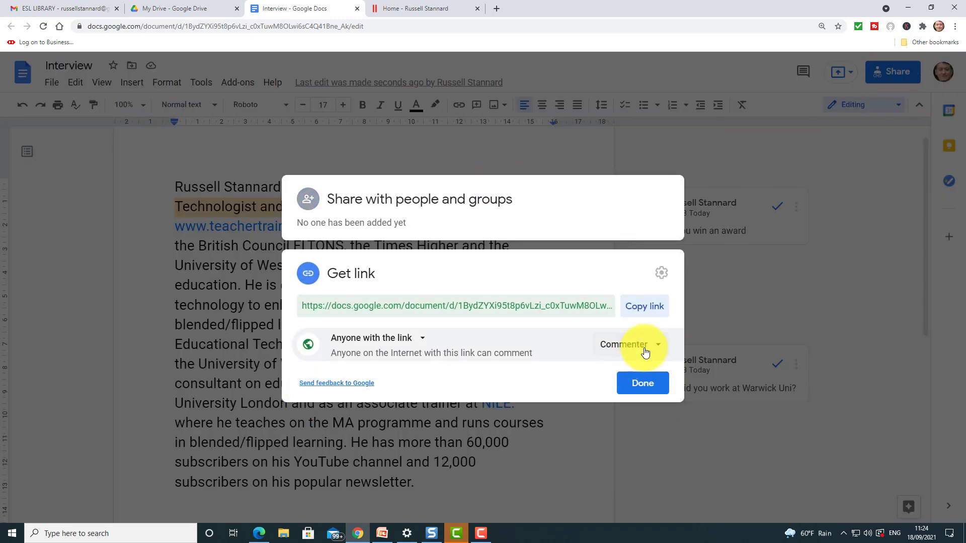
left_click(656, 349)
left_click(629, 377)
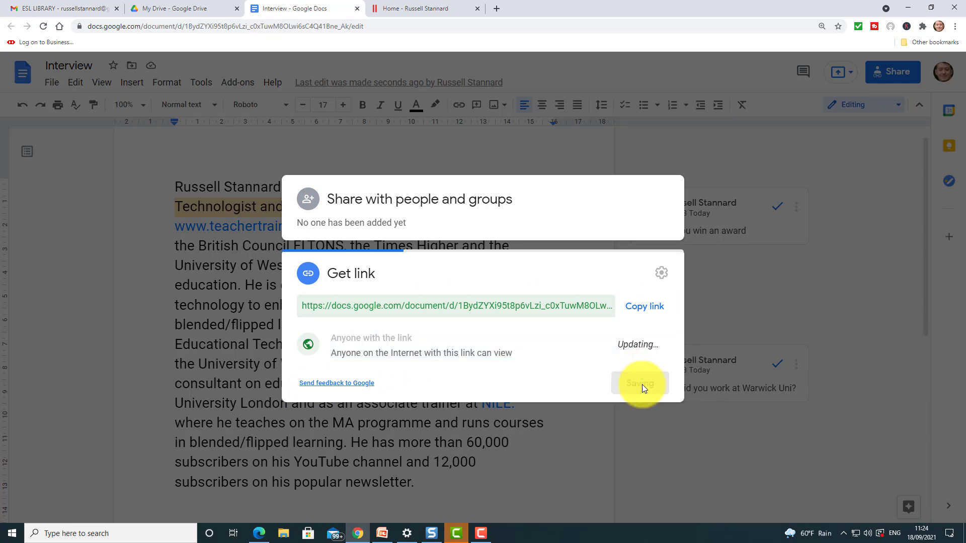
left_click(642, 382)
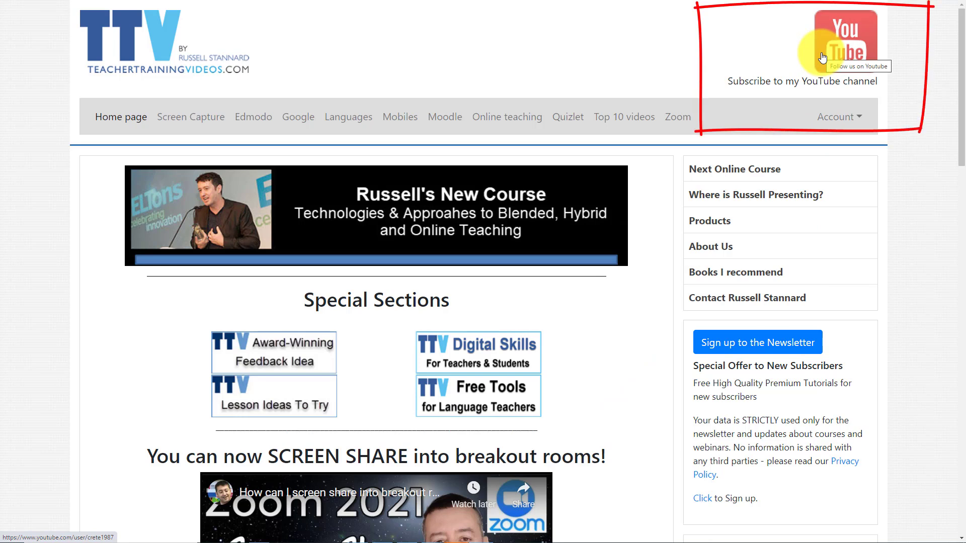
left_click_drag(959, 115, 957, 249)
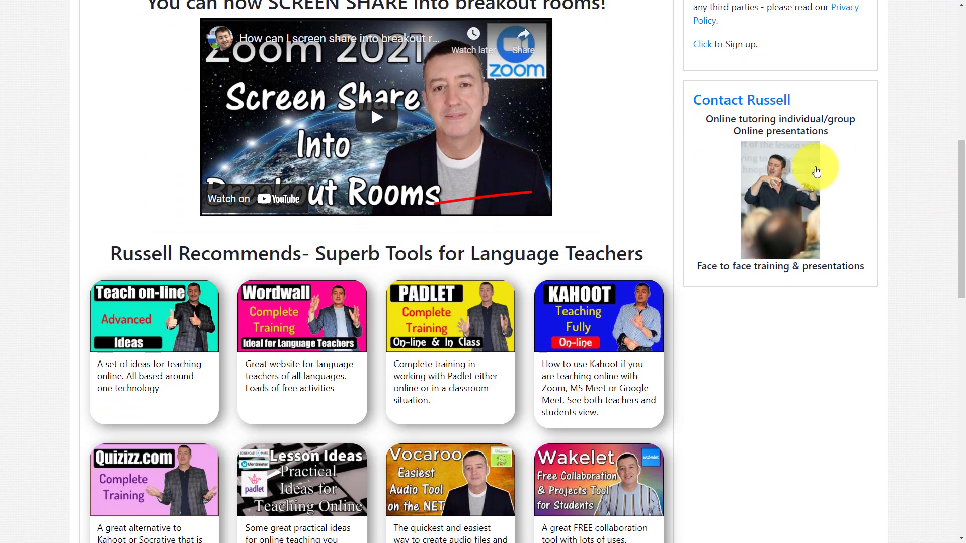